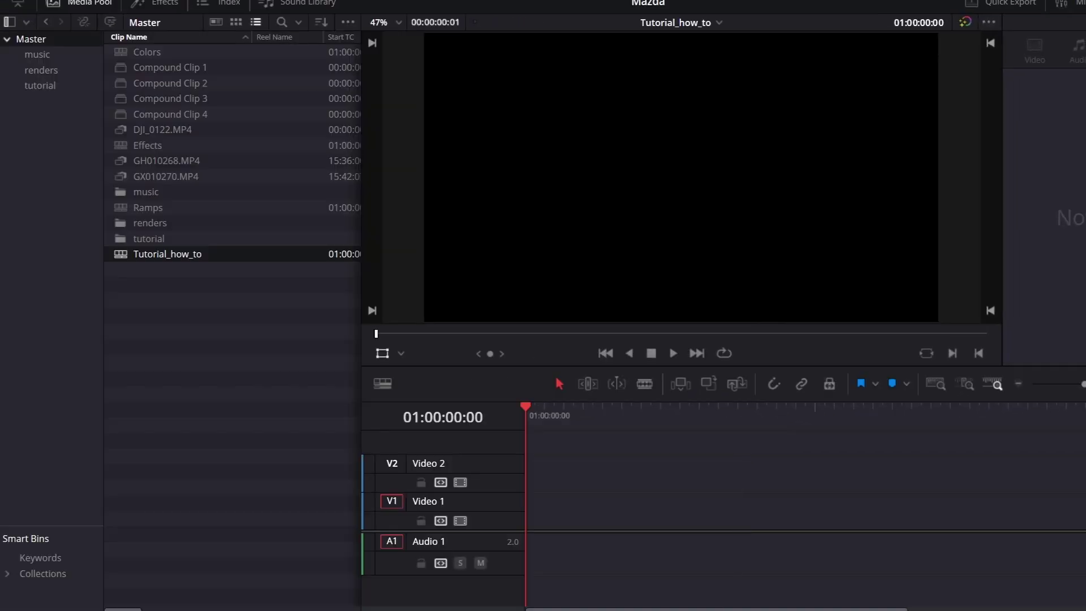
Place DJI_0122.MP4 on Video 1, split it at the playhead and select the first piece.
{"action": "left_click_drag", "start_coordinate": [538, 496], "coordinate": [531, 504]}
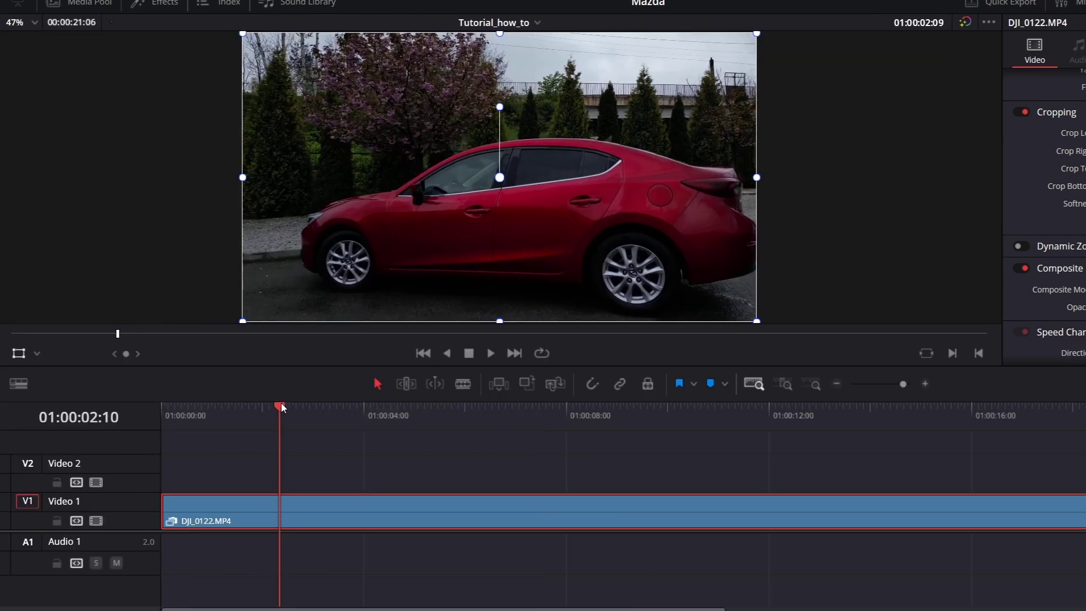
{"action": "left_click_drag", "start_coordinate": [280, 402], "coordinate": [467, 388]}
{"action": "key", "text": "ctrl+b"}
{"action": "left_click", "coordinate": [368, 499]}
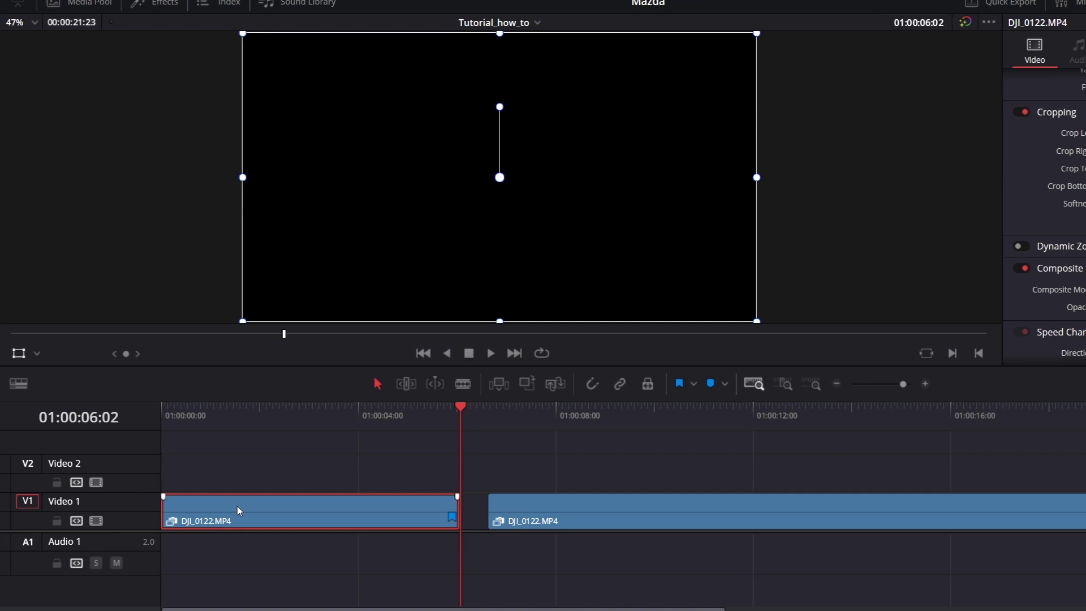
Add a speed point to the first piece and speed its later part up to 131%.
{"action": "key", "text": "ctrl+r"}
{"action": "scroll", "coordinate": [260, 530], "scroll_direction": "up", "scroll_amount": 4}
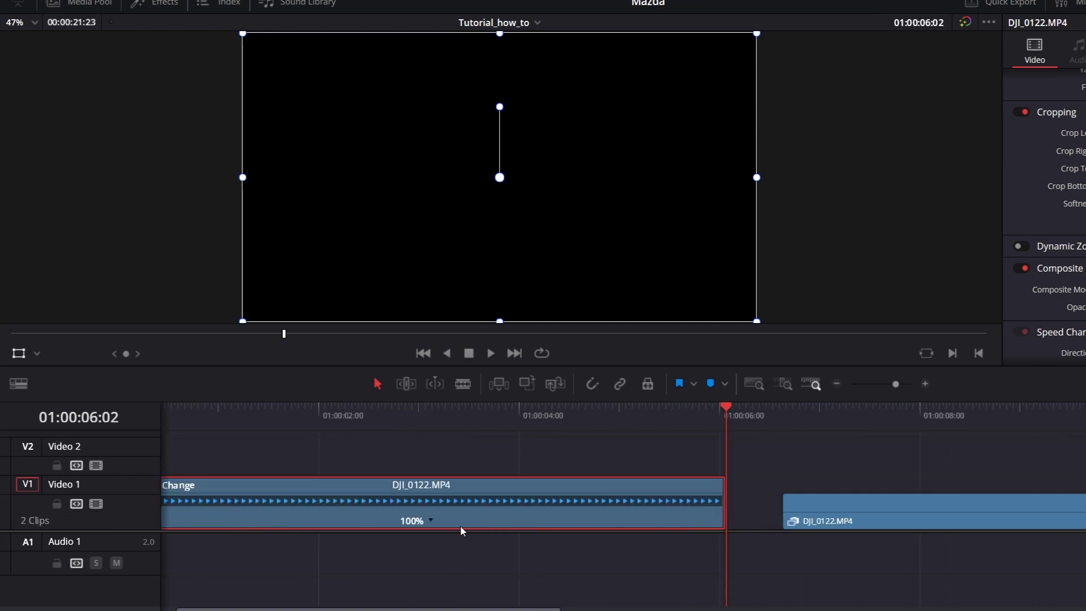
{"action": "left_click", "coordinate": [173, 417]}
{"action": "key", "text": "space"}
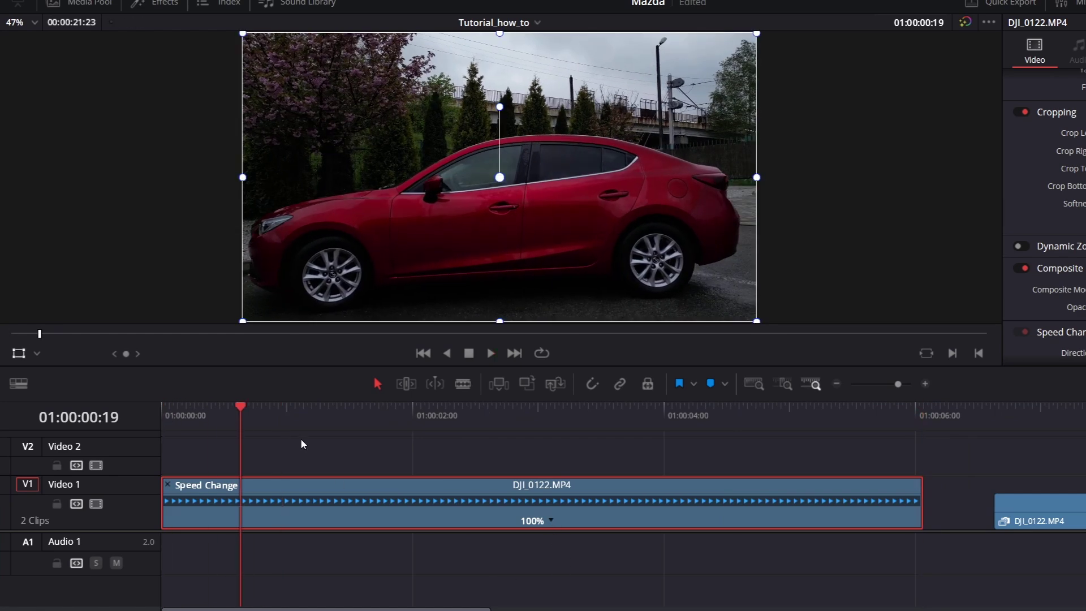
{"action": "left_click", "coordinate": [550, 523]}
{"action": "left_click", "coordinate": [577, 542]}
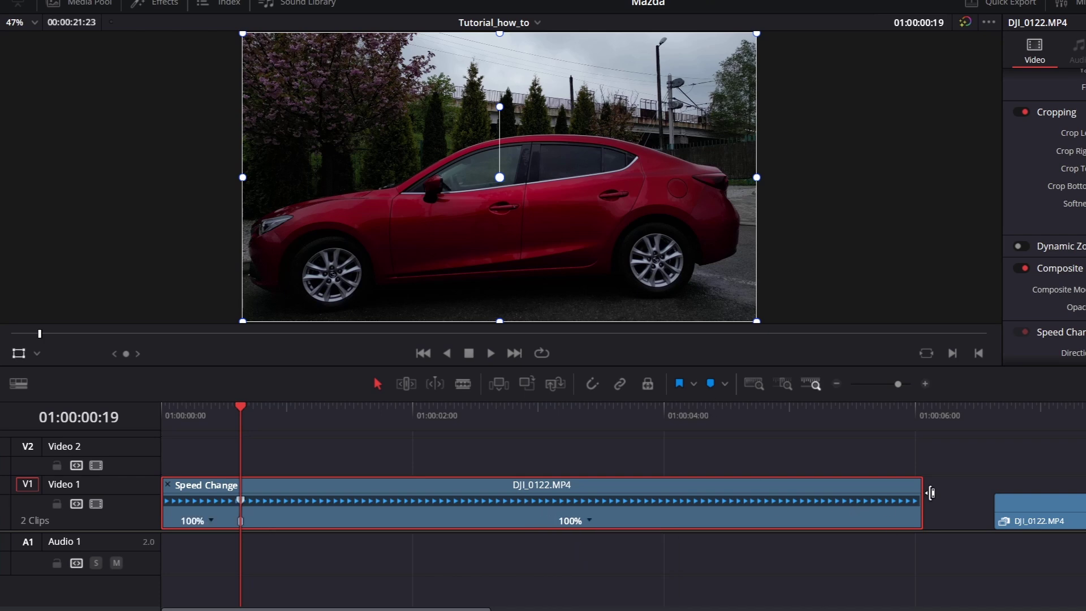
{"action": "left_click_drag", "start_coordinate": [920, 484], "coordinate": [756, 490]}
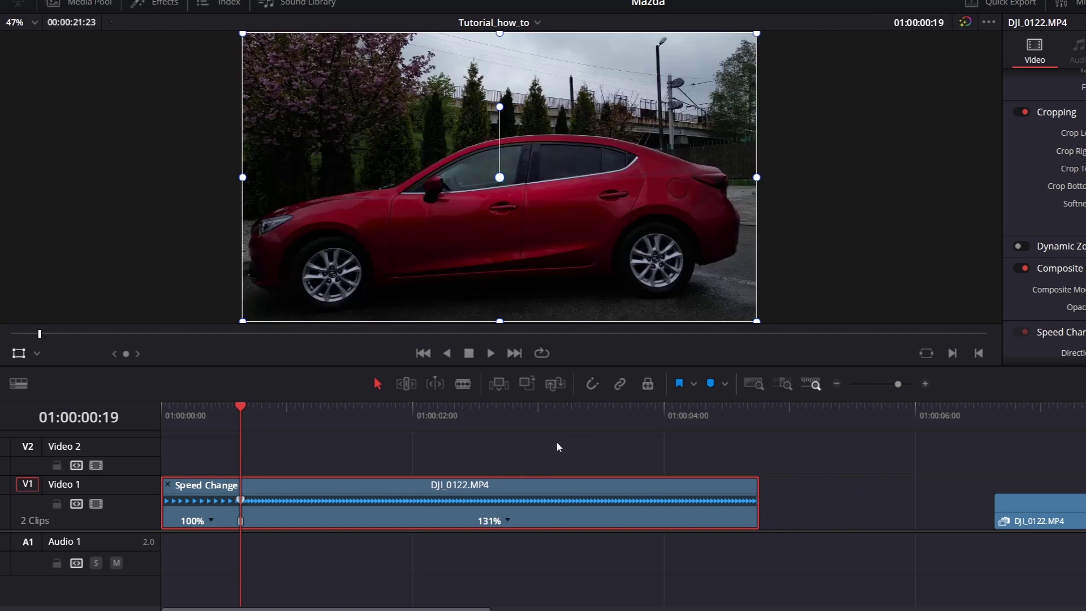
{"action": "right_click", "coordinate": [551, 490]}
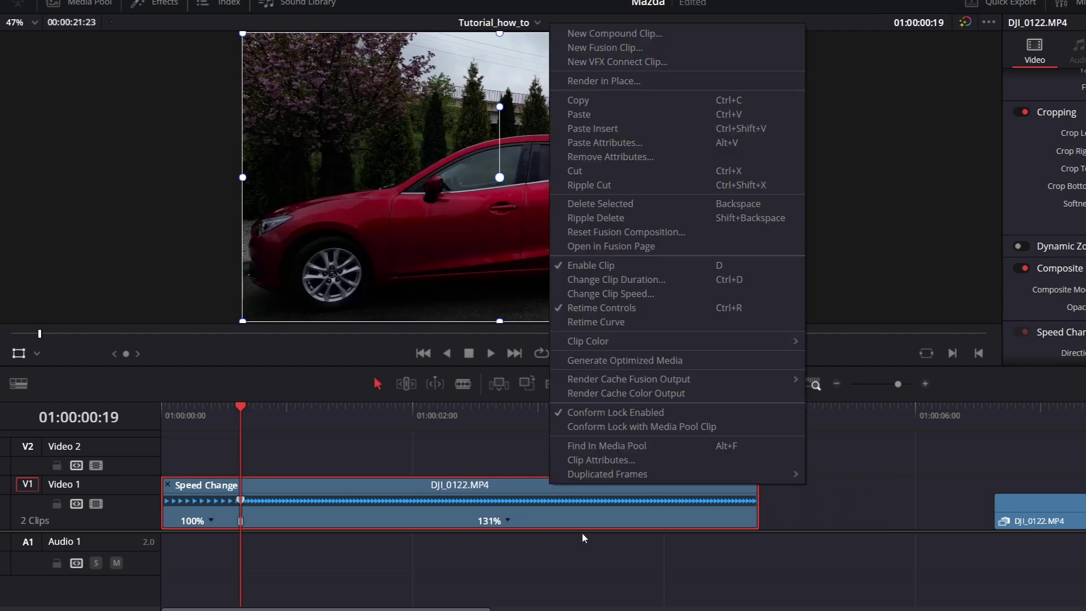
Show the retime curve, push the later part to 282% and ease the ramp smoothly.
{"action": "left_click", "coordinate": [618, 323]}
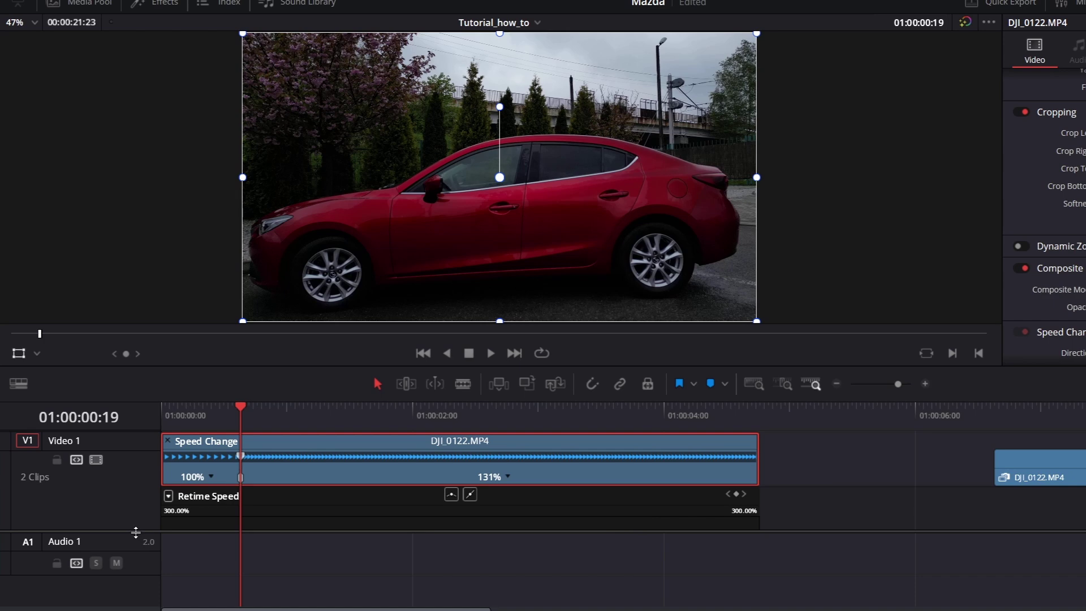
{"action": "left_click_drag", "start_coordinate": [136, 533], "coordinate": [143, 595]}
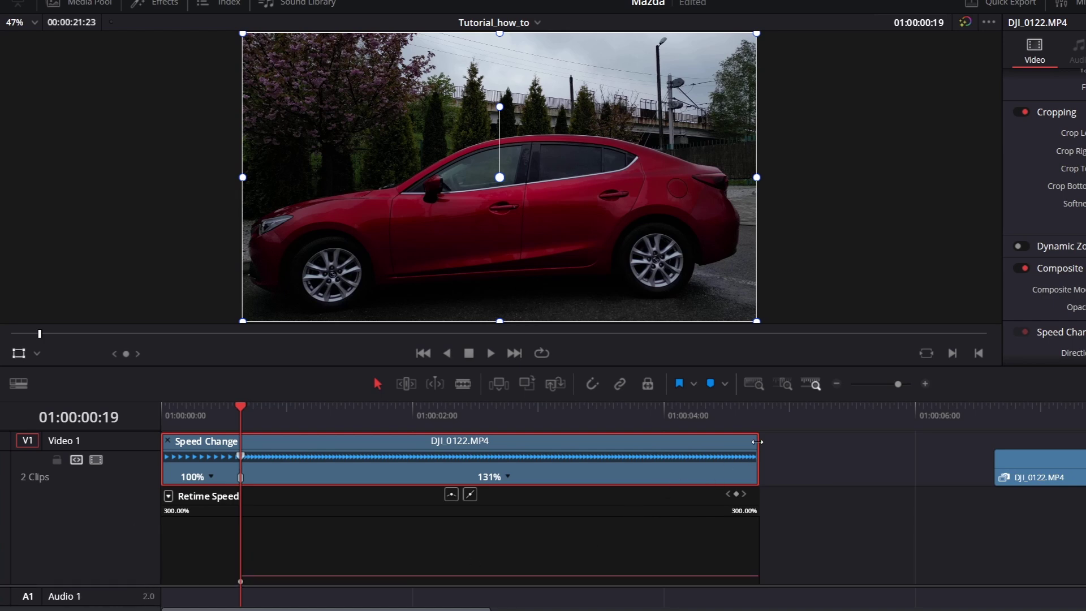
{"action": "left_click_drag", "start_coordinate": [758, 442], "coordinate": [478, 456]}
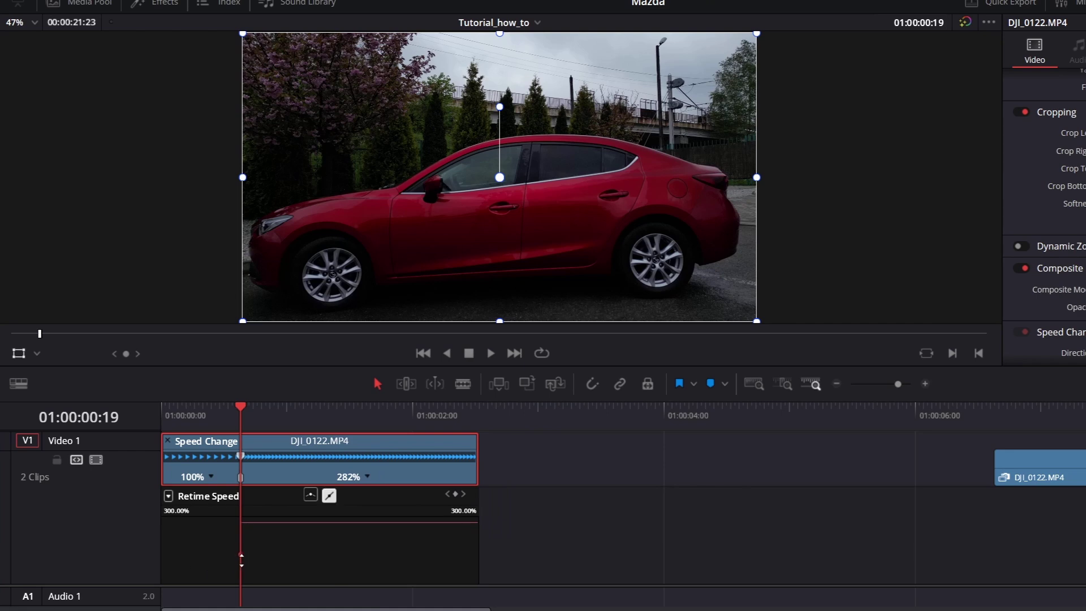
{"action": "left_click_drag", "start_coordinate": [242, 408], "coordinate": [228, 408]}
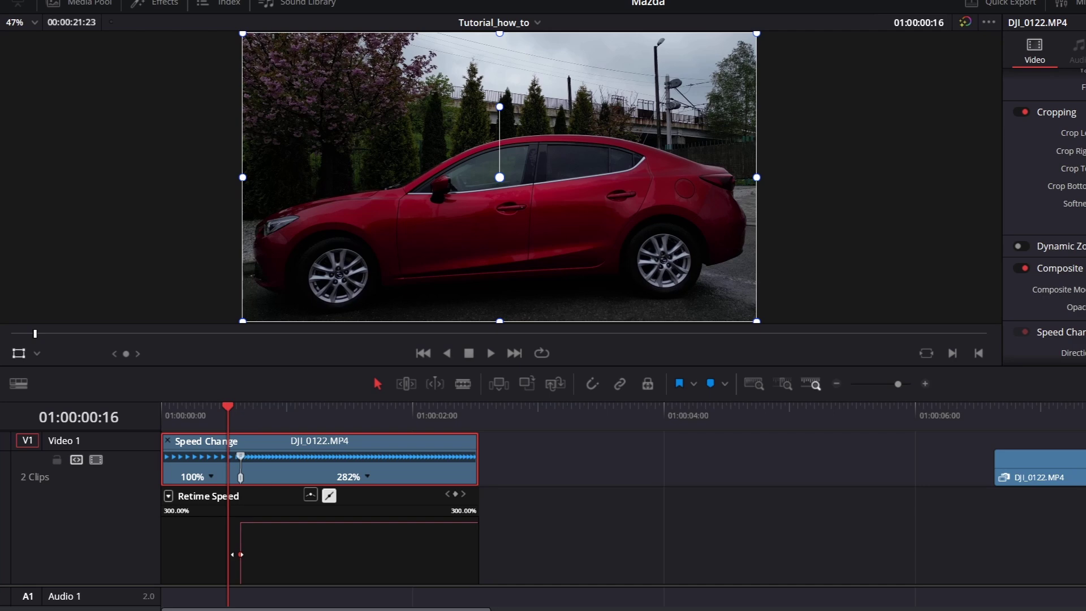
{"action": "left_click", "coordinate": [311, 496]}
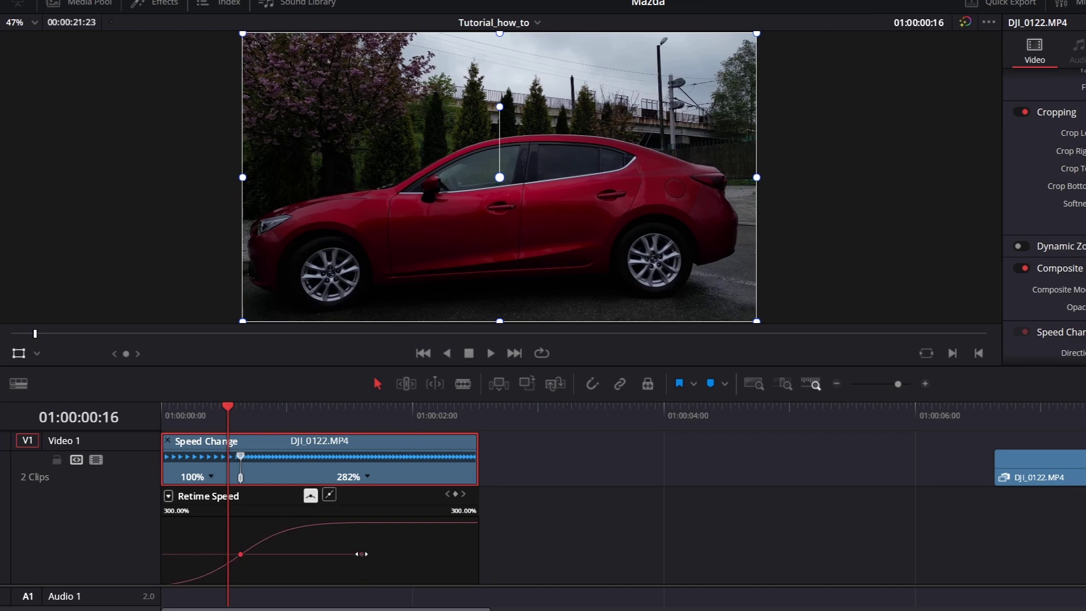
{"action": "left_click_drag", "start_coordinate": [361, 553], "coordinate": [250, 548]}
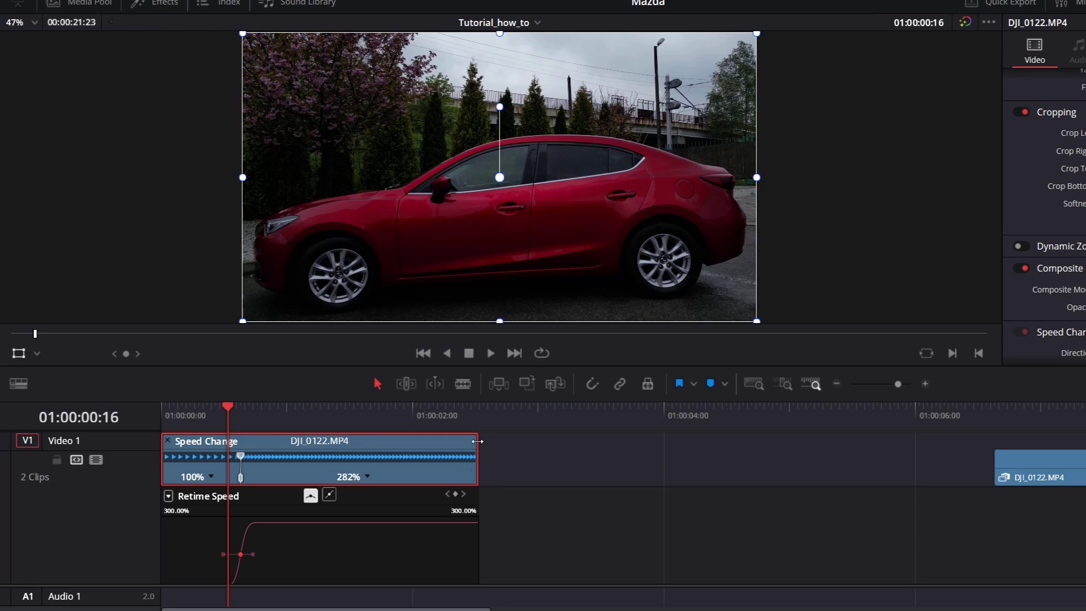
Trim the first clip's end much shorter and play back the speed ramp.
{"action": "left_click_drag", "start_coordinate": [477, 441], "coordinate": [263, 456]}
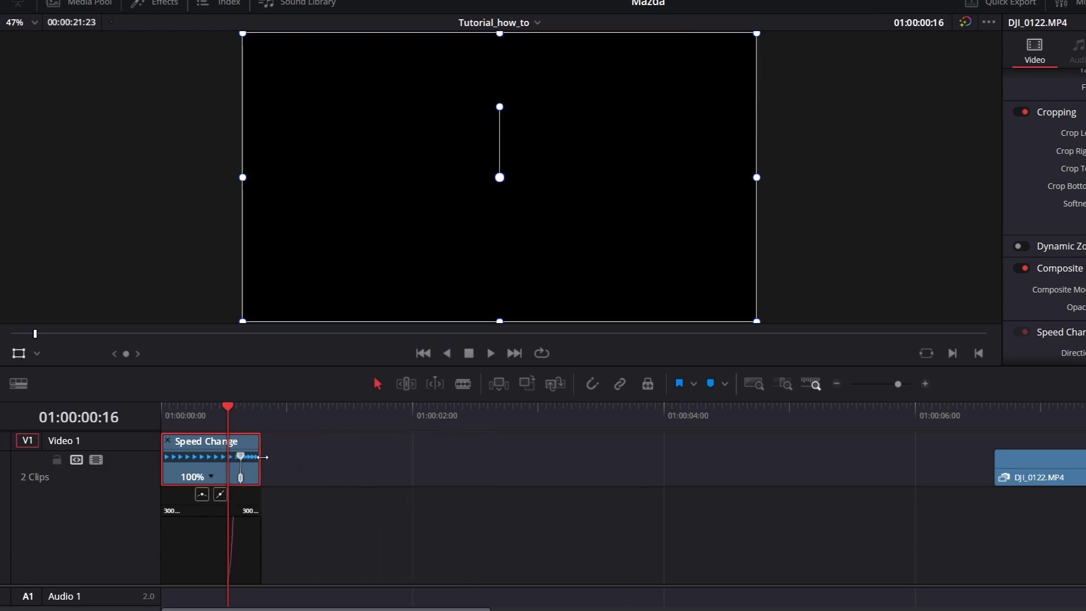
{"action": "left_click", "coordinate": [187, 405]}
{"action": "key", "text": "space"}
{"action": "left_click", "coordinate": [188, 407]}
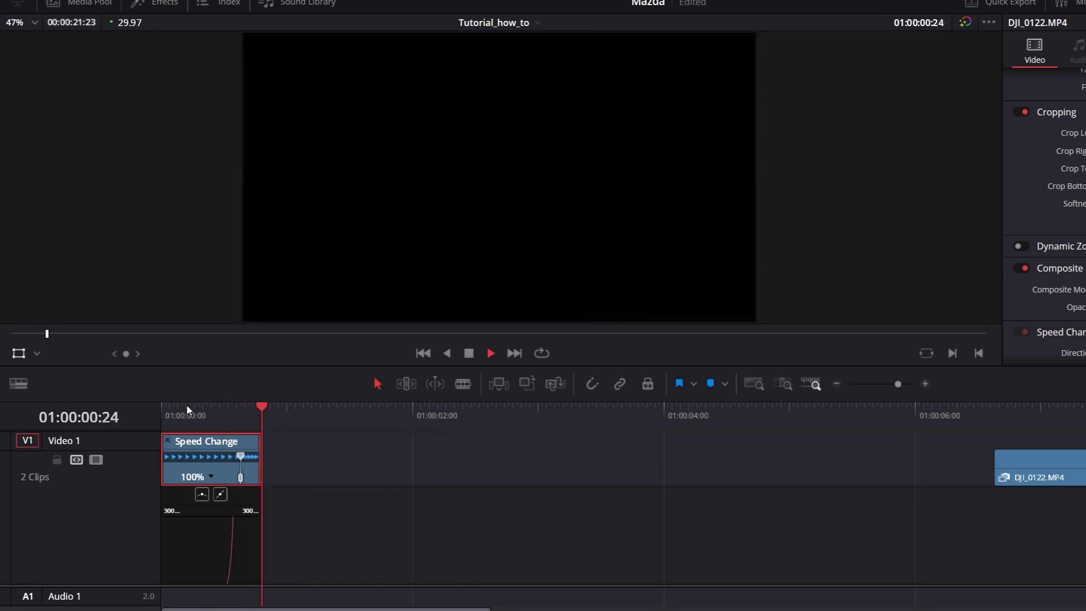
{"action": "left_click", "coordinate": [452, 418]}
Add a speed point on the second DJI_0122.MP4 clip and speed its opening to 326%.
{"action": "left_click_drag", "start_coordinate": [452, 408], "coordinate": [406, 417]}
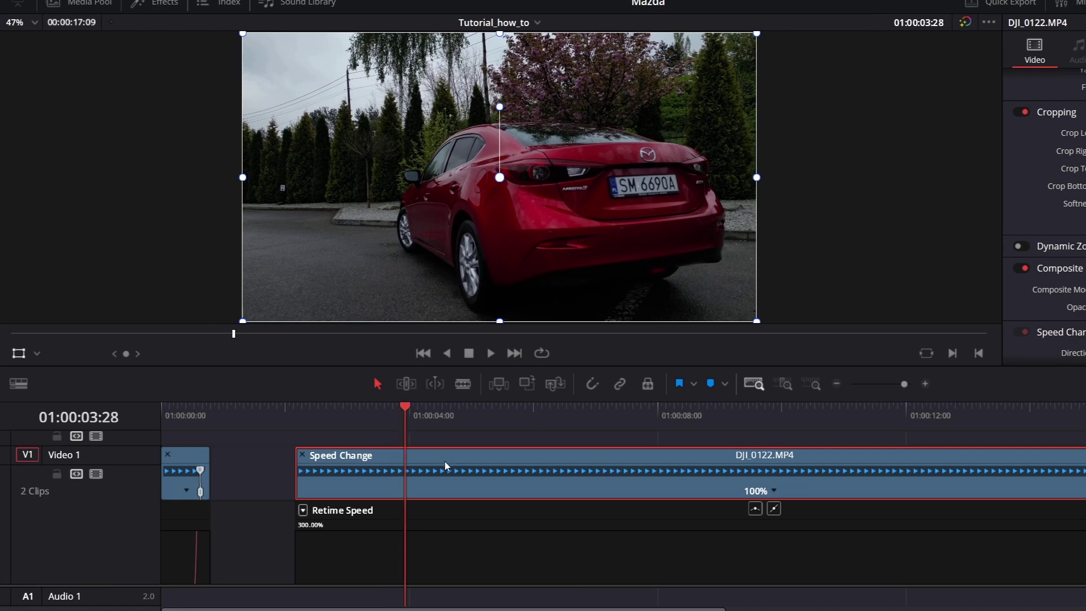
{"action": "key", "text": "Up"}
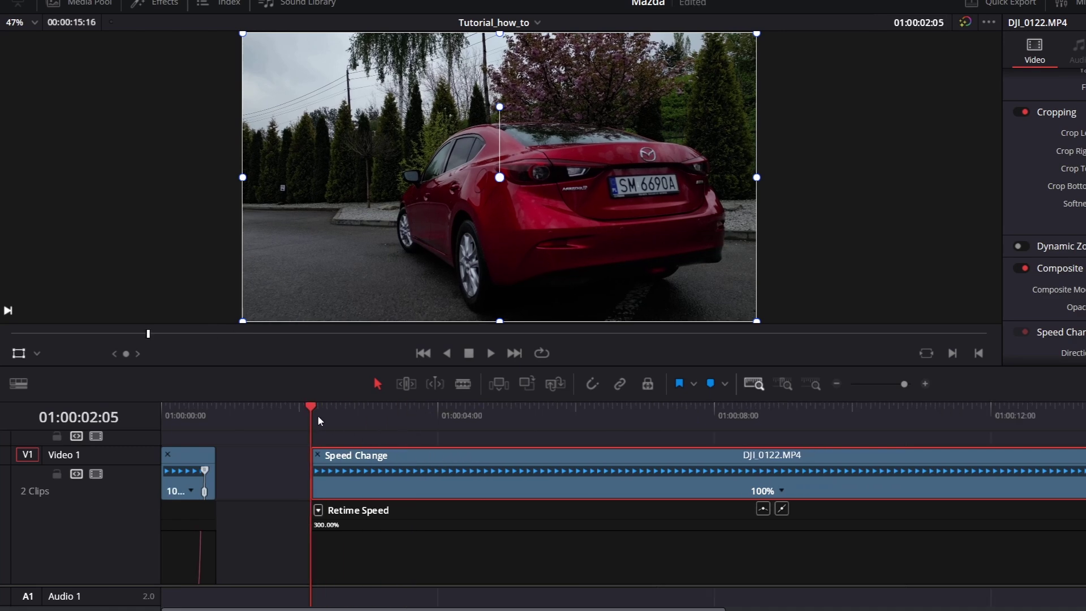
{"action": "left_click_drag", "start_coordinate": [317, 415], "coordinate": [544, 437]}
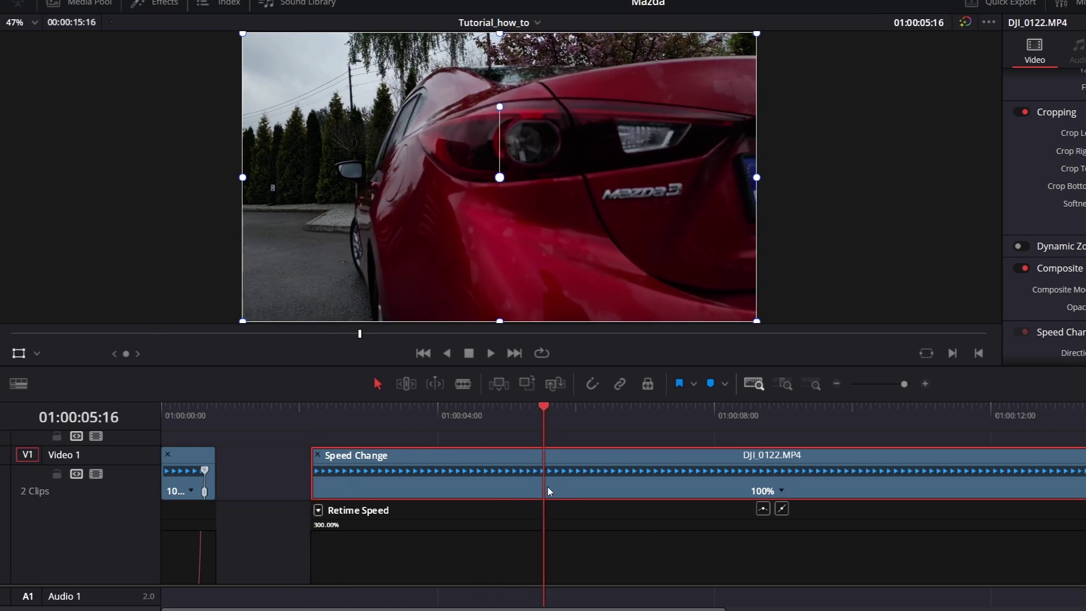
{"action": "left_click", "coordinate": [782, 491]}
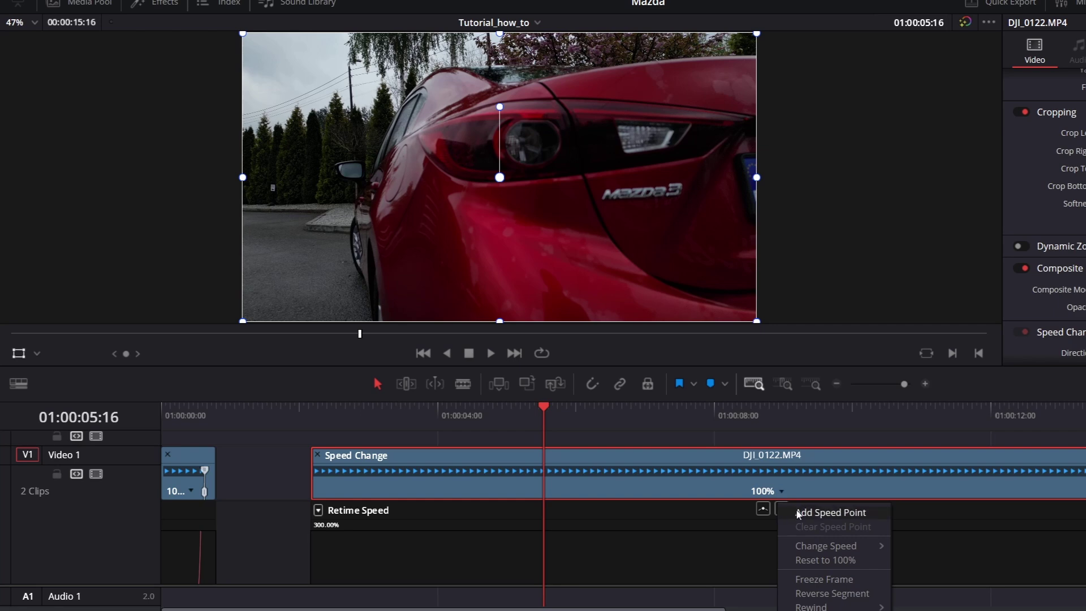
{"action": "left_click", "coordinate": [798, 512]}
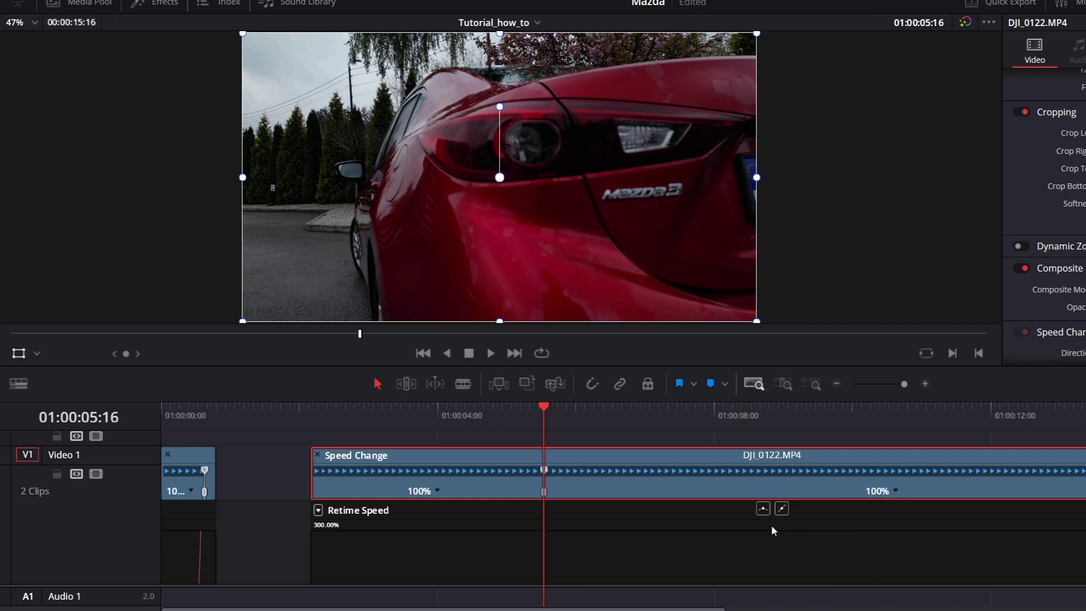
{"action": "scroll", "coordinate": [540, 520], "scroll_direction": "down", "scroll_amount": 1}
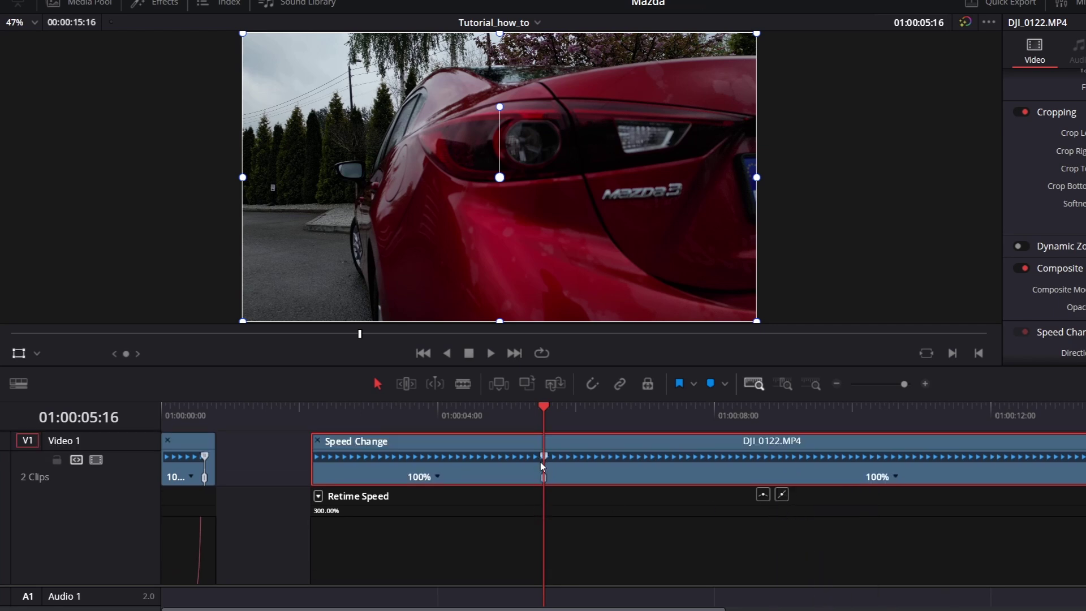
{"action": "left_click_drag", "start_coordinate": [542, 456], "coordinate": [380, 464]}
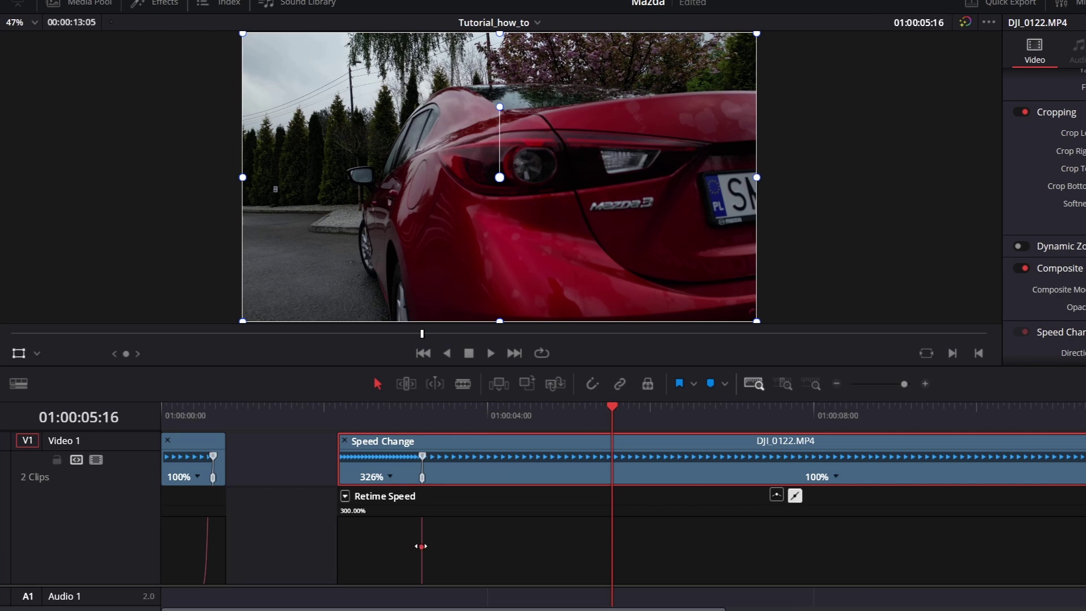
{"action": "left_click", "coordinate": [776, 494]}
{"action": "left_click_drag", "start_coordinate": [501, 547], "coordinate": [443, 546]}
{"action": "left_click_drag", "start_coordinate": [425, 460], "coordinate": [365, 472]}
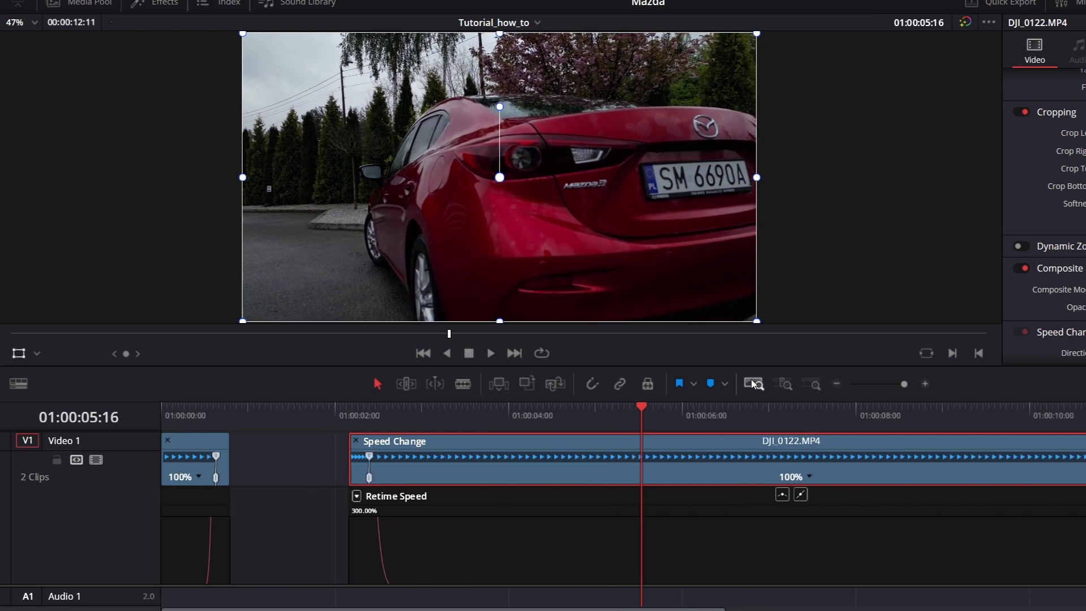
{"action": "left_click", "coordinate": [298, 551]}
{"action": "scroll", "coordinate": [298, 552], "scroll_direction": "up", "scroll_amount": 3}
{"action": "left_click_drag", "start_coordinate": [897, 453], "coordinate": [357, 467]}
{"action": "left_click", "coordinate": [282, 414]}
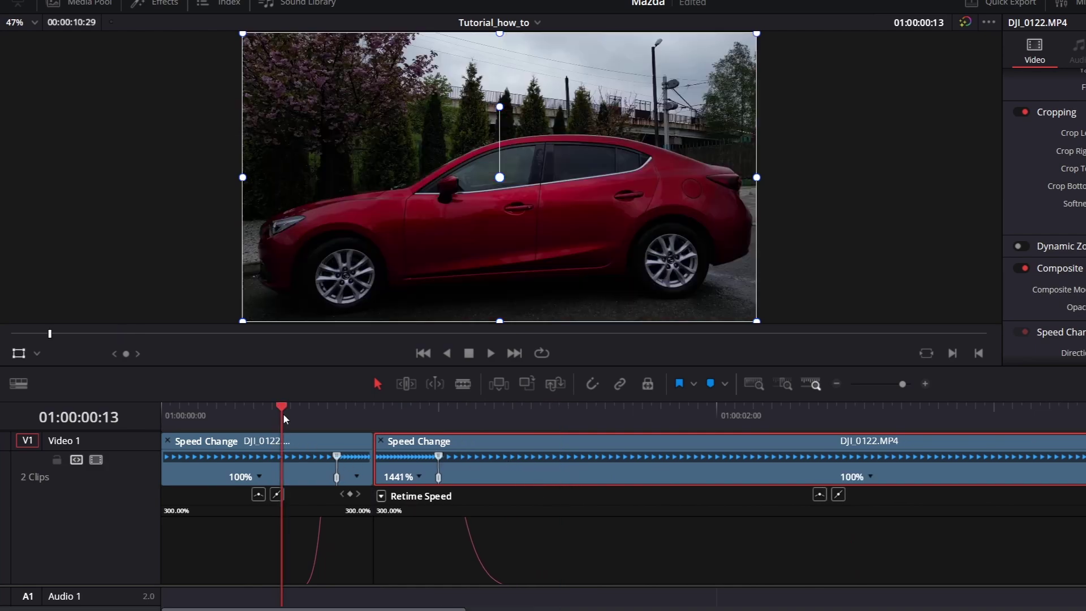
{"action": "key", "text": "space"}
{"action": "left_click", "coordinate": [282, 421]}
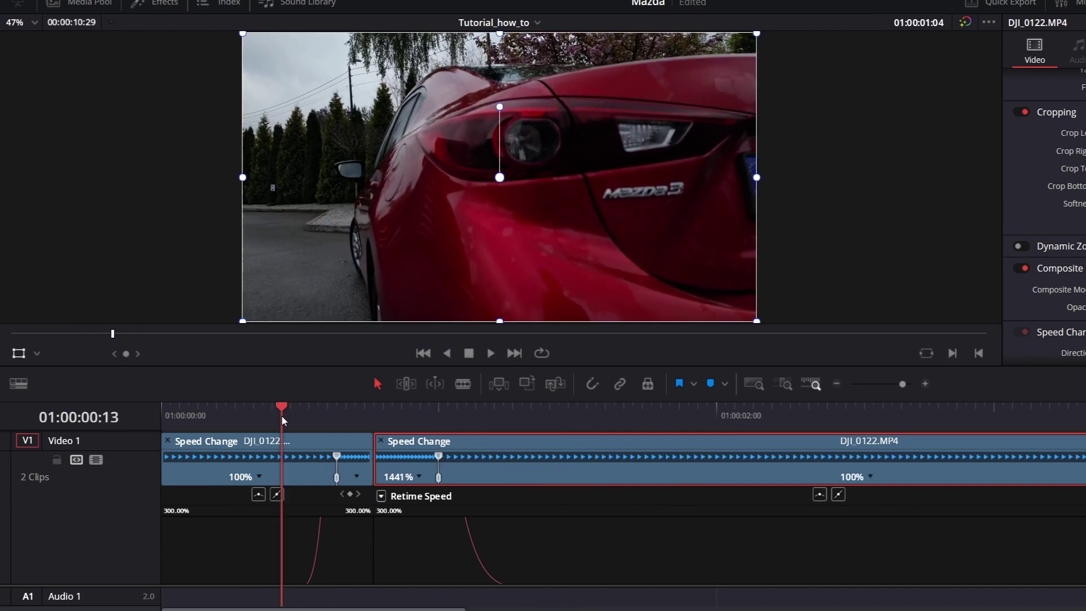
{"action": "left_click", "coordinate": [281, 420]}
{"action": "left_click", "coordinate": [282, 420]}
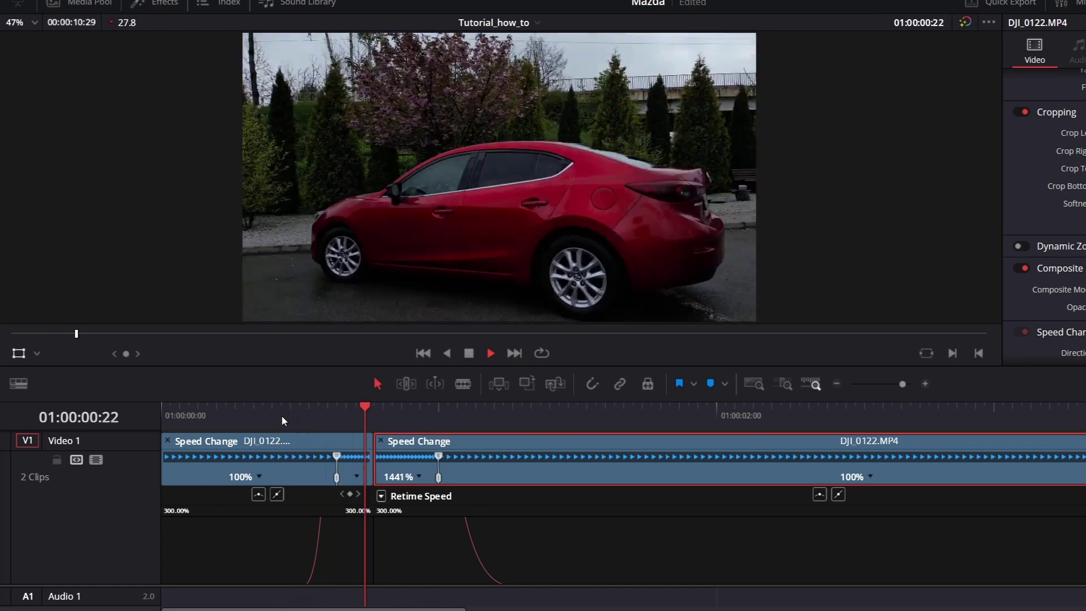
{"action": "left_click", "coordinate": [282, 420]}
{"action": "left_click", "coordinate": [282, 420]}
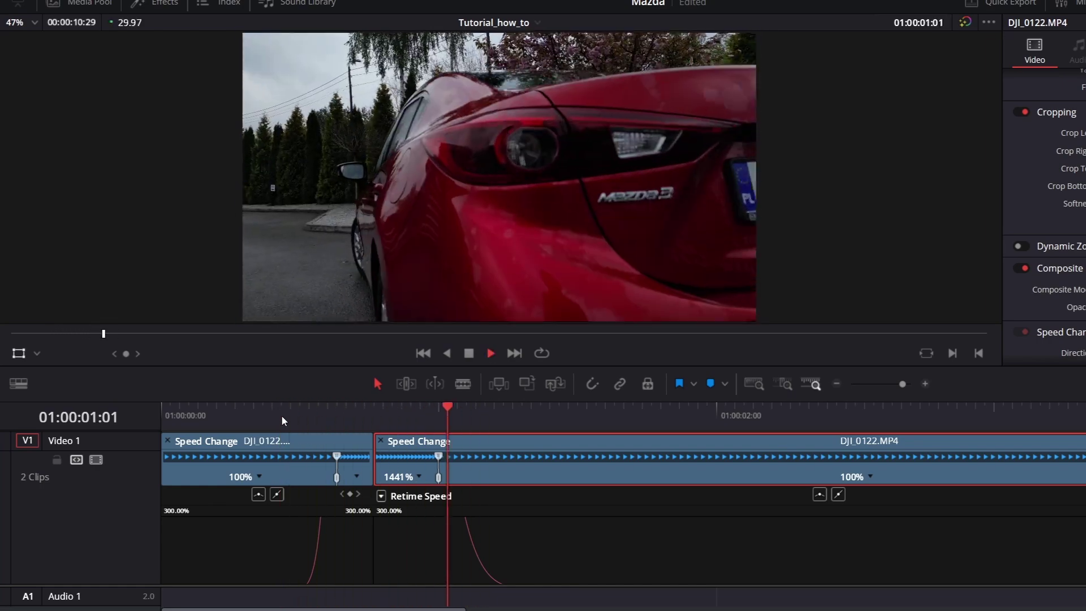
{"action": "key", "text": "space"}
{"action": "left_click", "coordinate": [540, 419]}
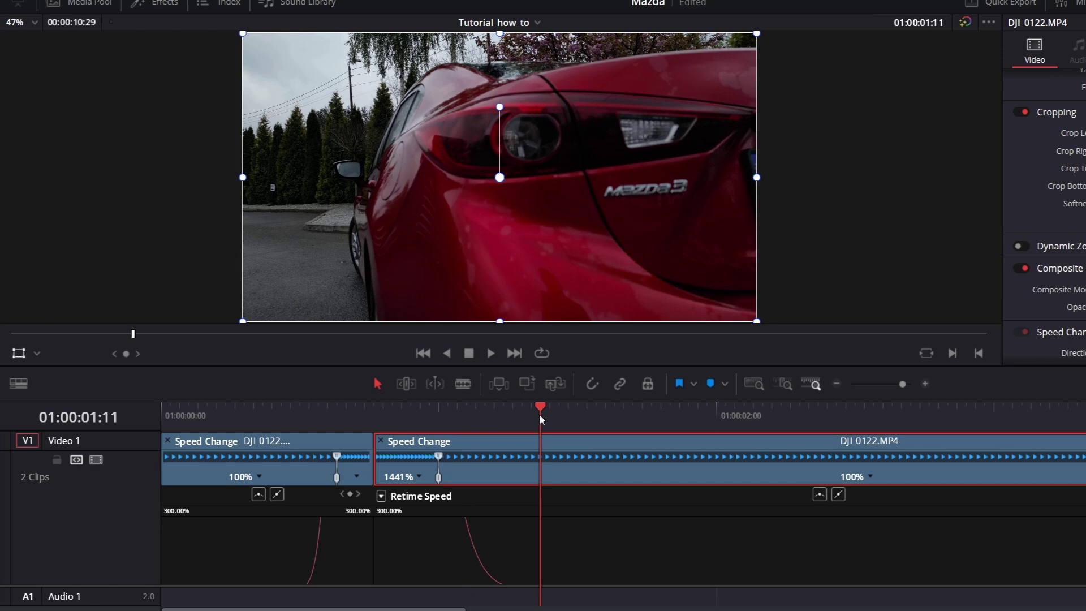
End the second Mazda clip at 01:00:01:17, then change its speed to 50%.
{"action": "left_click", "coordinate": [597, 421]}
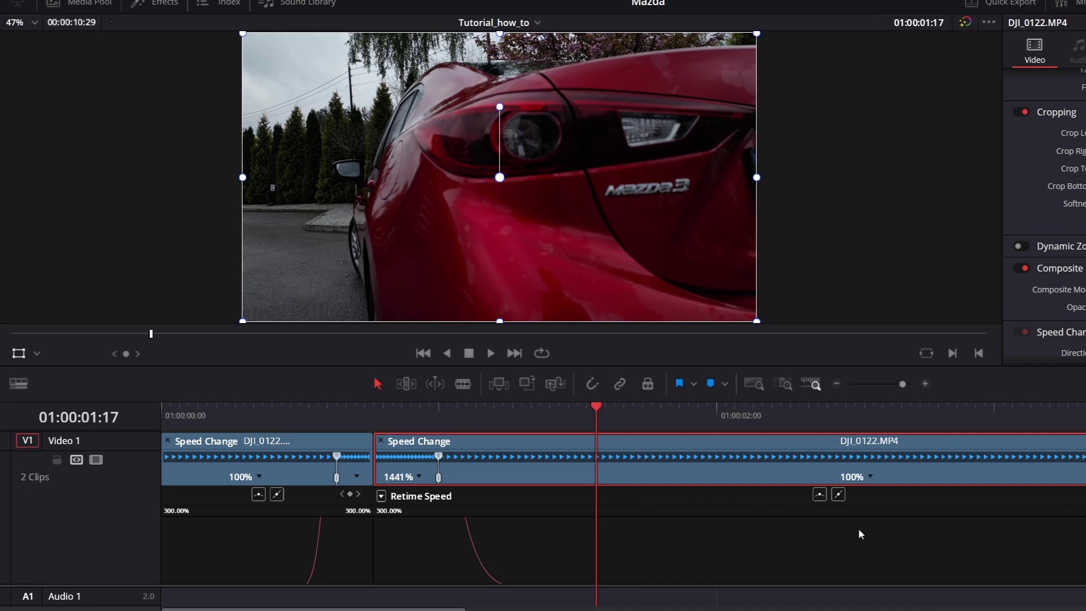
{"action": "key", "text": "shift+bracketright"}
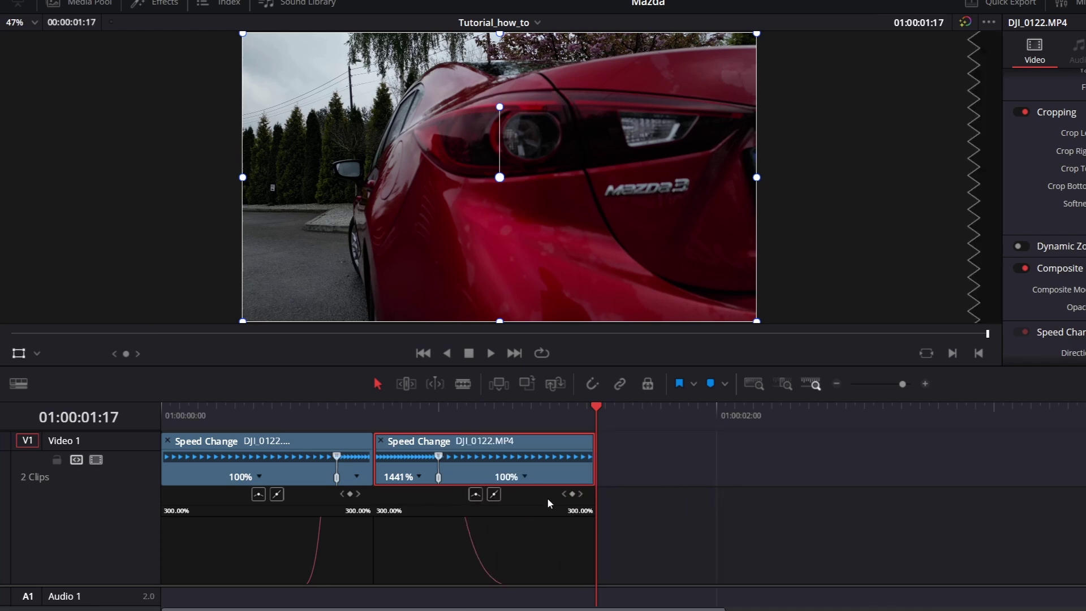
{"action": "left_click", "coordinate": [524, 476]}
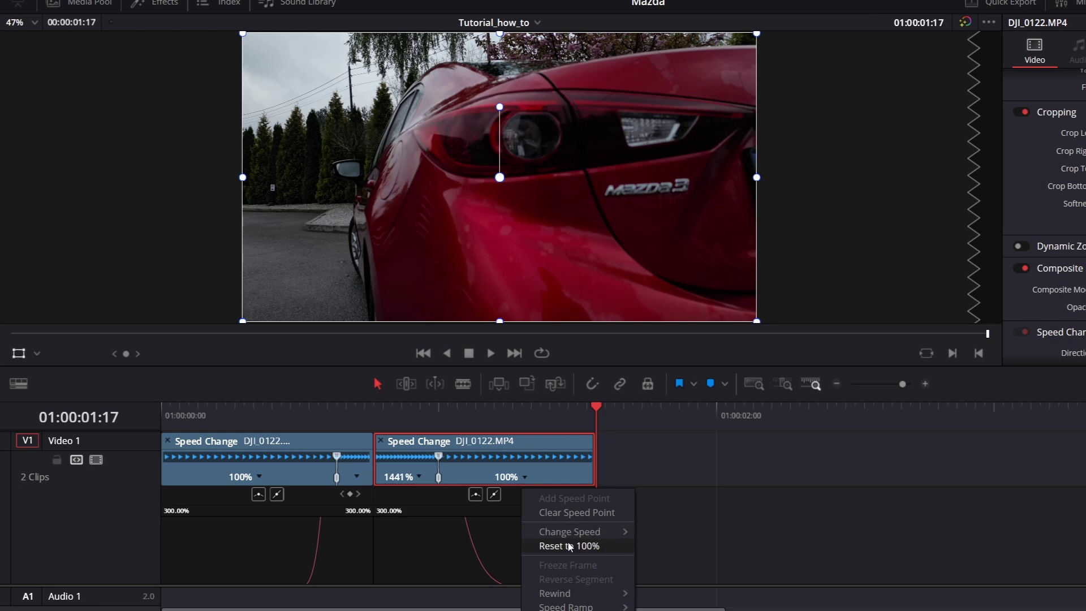
{"action": "mouse_move", "coordinate": [585, 532]}
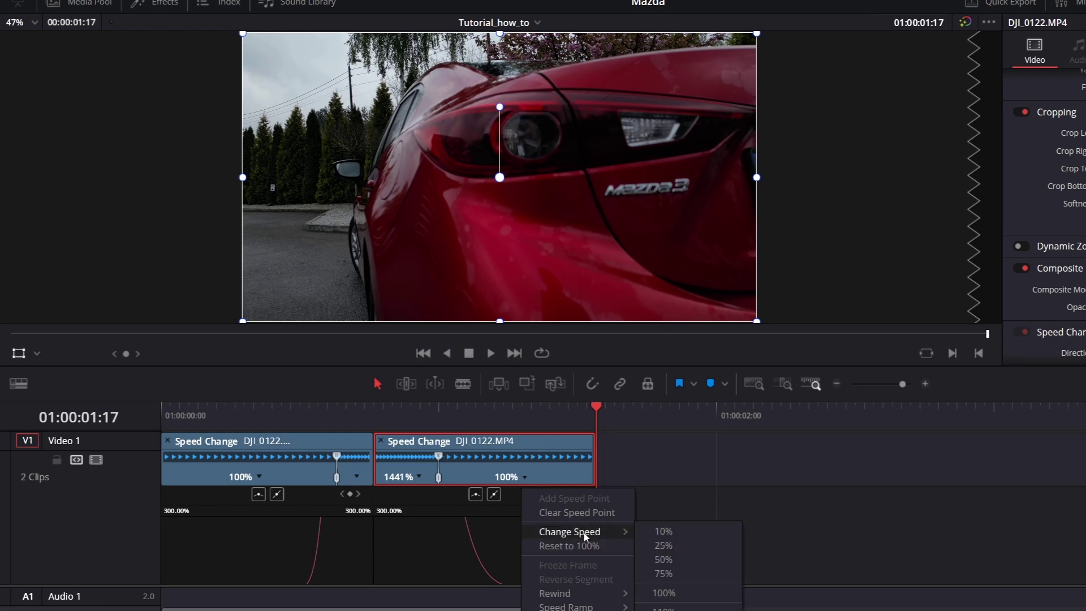
{"action": "left_click", "coordinate": [684, 563]}
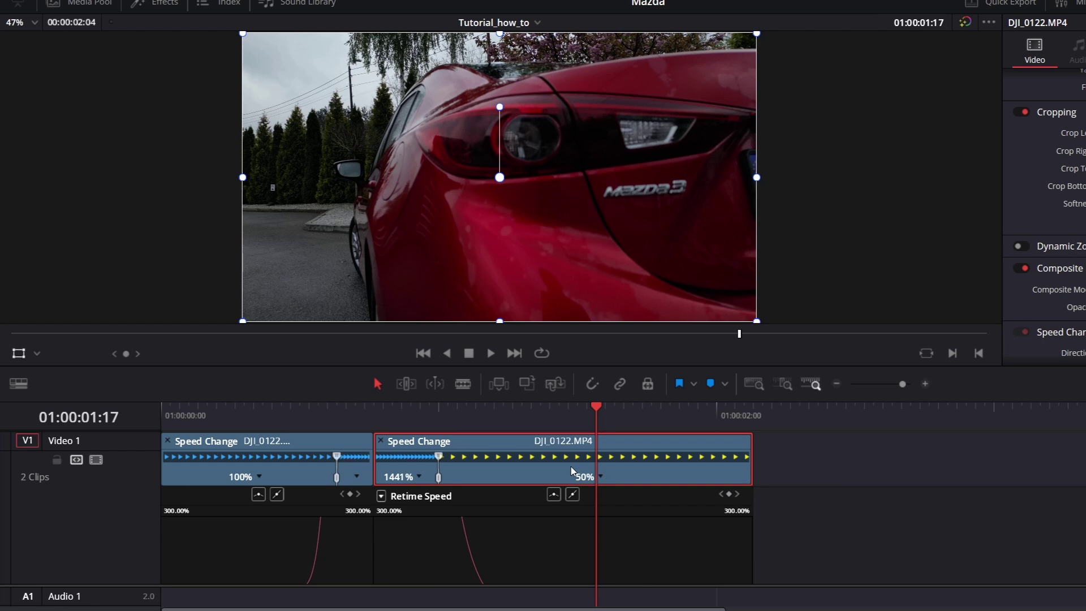
{"action": "left_click", "coordinate": [226, 414]}
Pull the second clip's speed point toward its start, shrinking the 1441% section, and replay.
{"action": "key", "text": "space"}
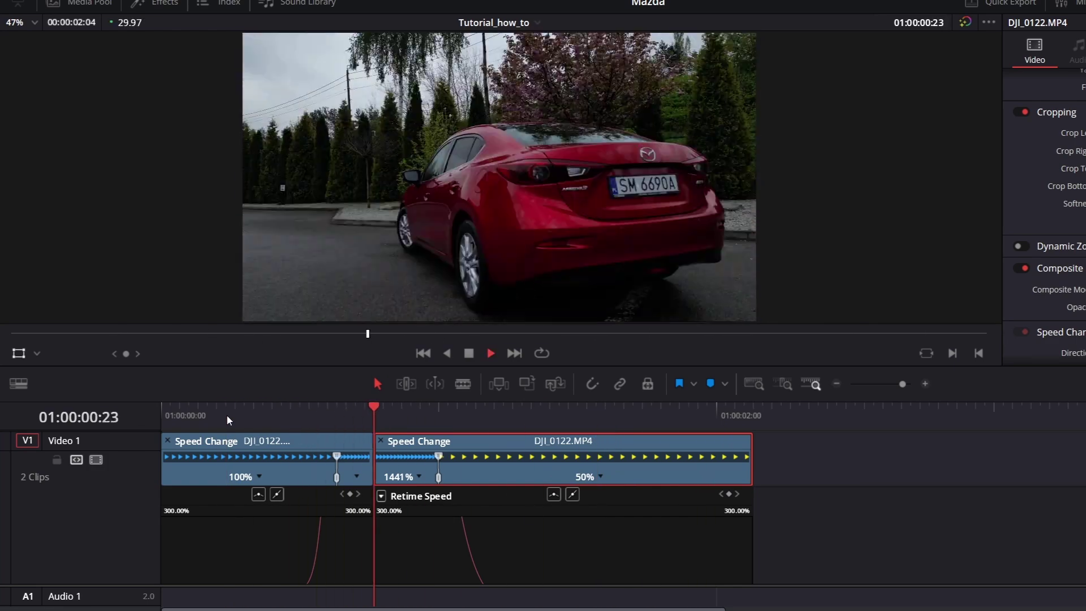
{"action": "key", "text": "space"}
{"action": "left_click_drag", "start_coordinate": [438, 456], "coordinate": [392, 462]}
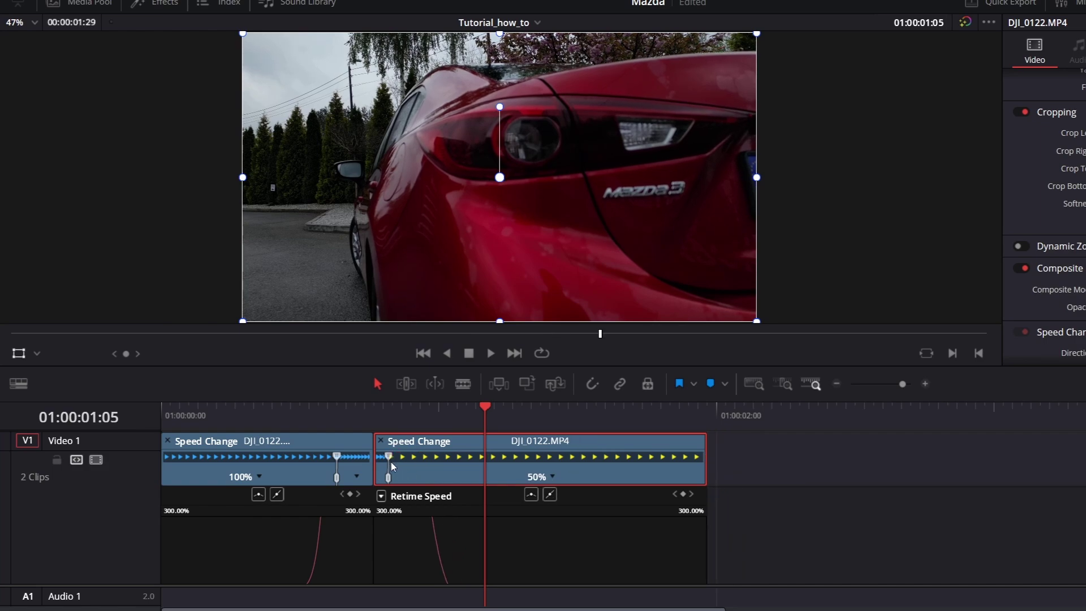
{"action": "left_click", "coordinate": [313, 416]}
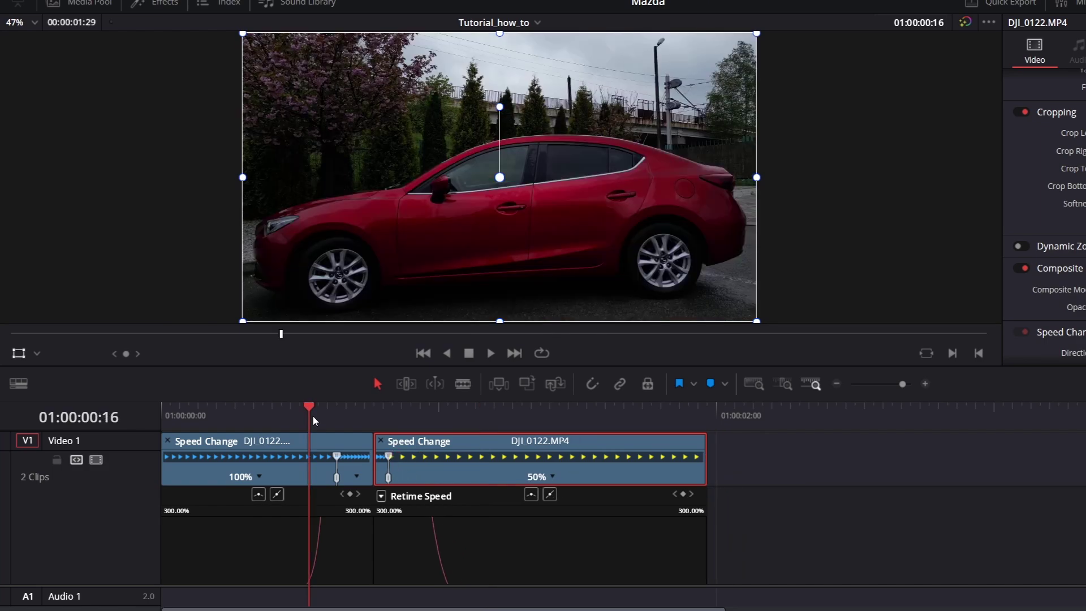
{"action": "key", "text": "space"}
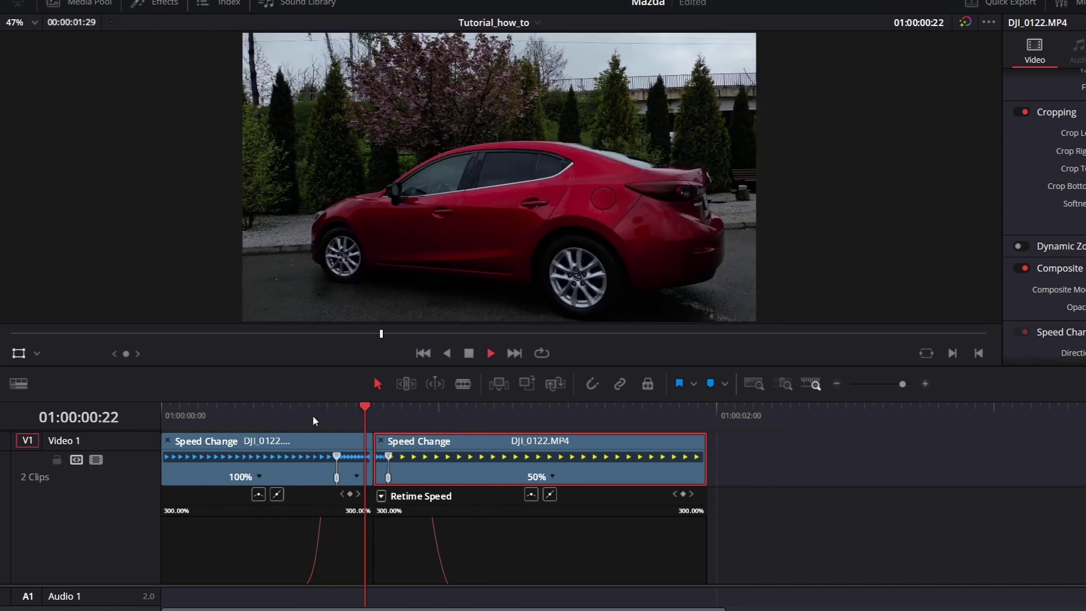
{"action": "key", "text": "space"}
{"action": "scroll", "coordinate": [320, 421], "scroll_direction": "up", "scroll_amount": 2}
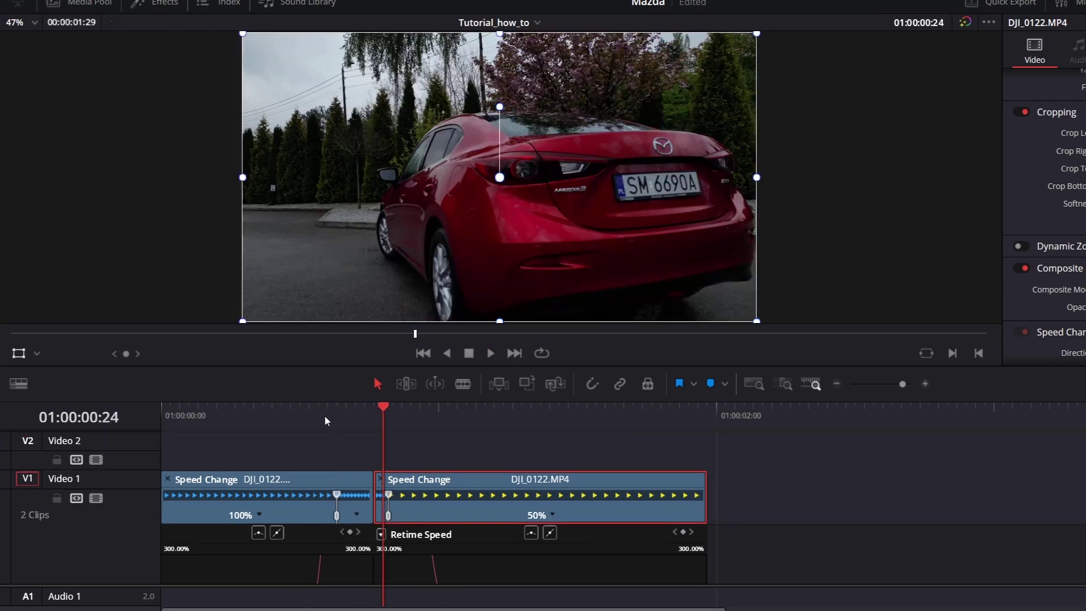
Hide the retime speed curves on both Mazda clips.
{"action": "right_click", "coordinate": [502, 517]}
{"action": "left_click", "coordinate": [537, 348]}
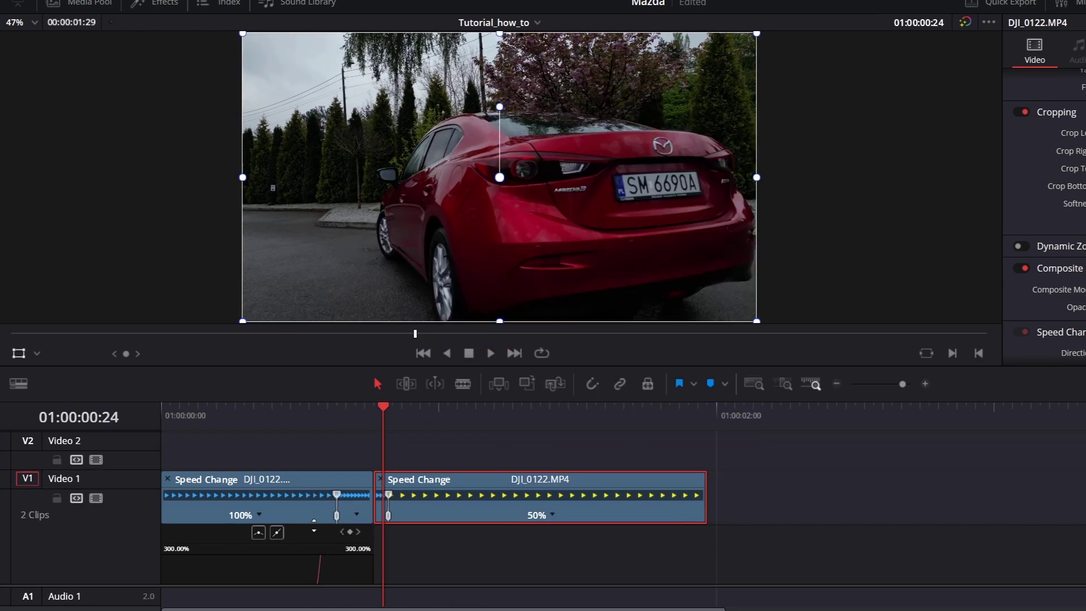
{"action": "right_click", "coordinate": [310, 509]}
{"action": "left_click", "coordinate": [357, 354]}
Place an Adjustment Clip from the Effects library onto Video 2.
{"action": "left_click", "coordinate": [484, 410]}
{"action": "left_click", "coordinate": [153, 3]}
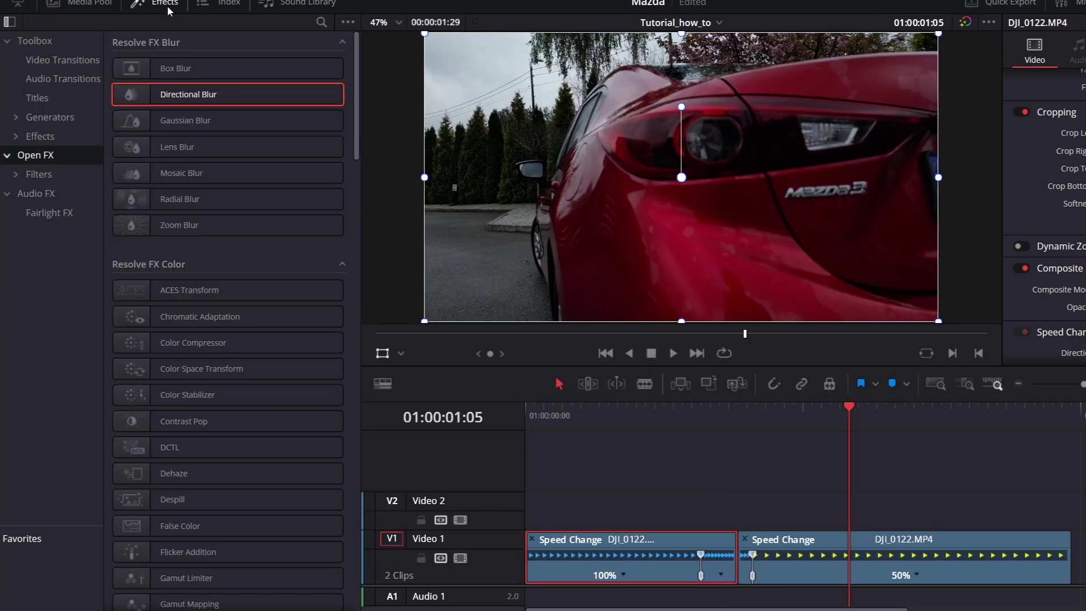
{"action": "left_click", "coordinate": [76, 136]}
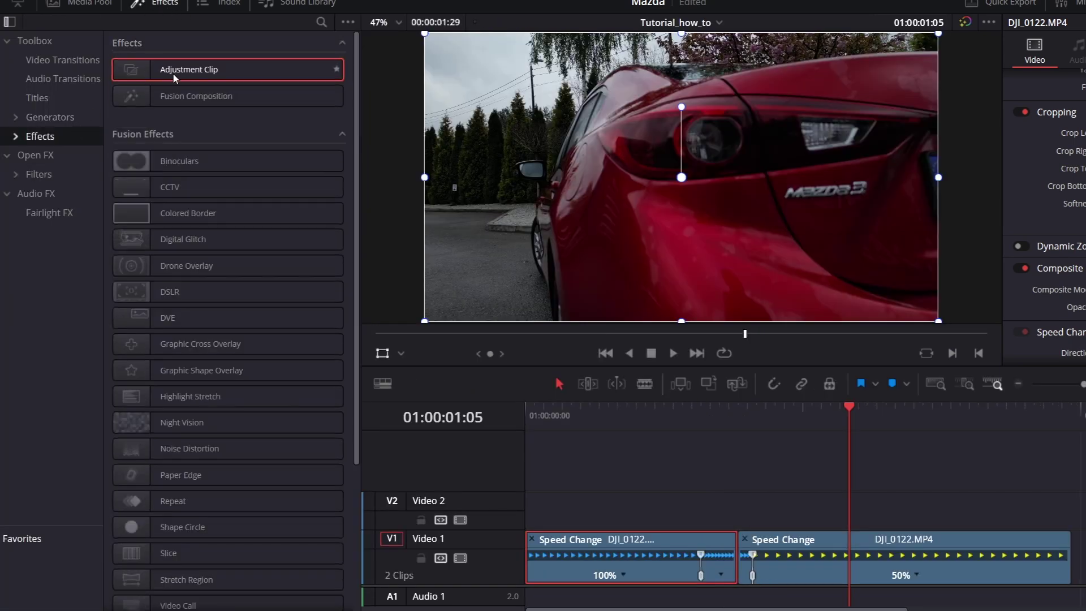
{"action": "left_click_drag", "start_coordinate": [551, 433], "coordinate": [637, 511]}
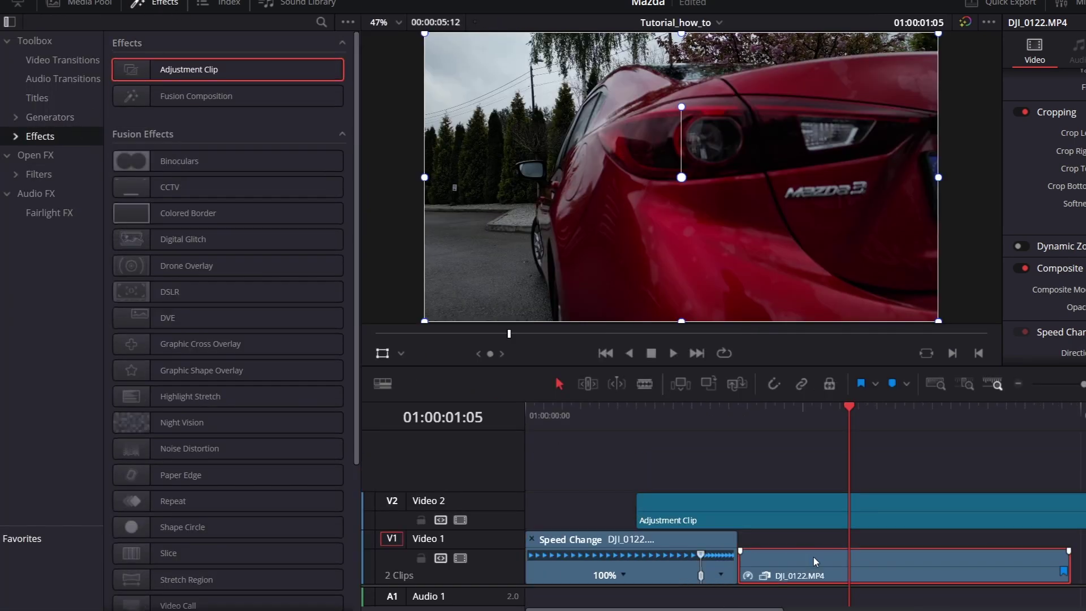
Split the adjustment clip at 01:00:00:25, delete the right piece and trim its start before the join.
{"action": "left_click", "coordinate": [811, 579]}
{"action": "key", "text": "Left"}
{"action": "key", "text": "Left"}
{"action": "key", "text": "Left"}
{"action": "key", "text": "Left"}
{"action": "key", "text": "Left"}
{"action": "key", "text": "Left"}
{"action": "key", "text": "Left"}
{"action": "key", "text": "Left"}
{"action": "key", "text": "Left"}
{"action": "key", "text": "Left"}
{"action": "left_click", "coordinate": [807, 496]}
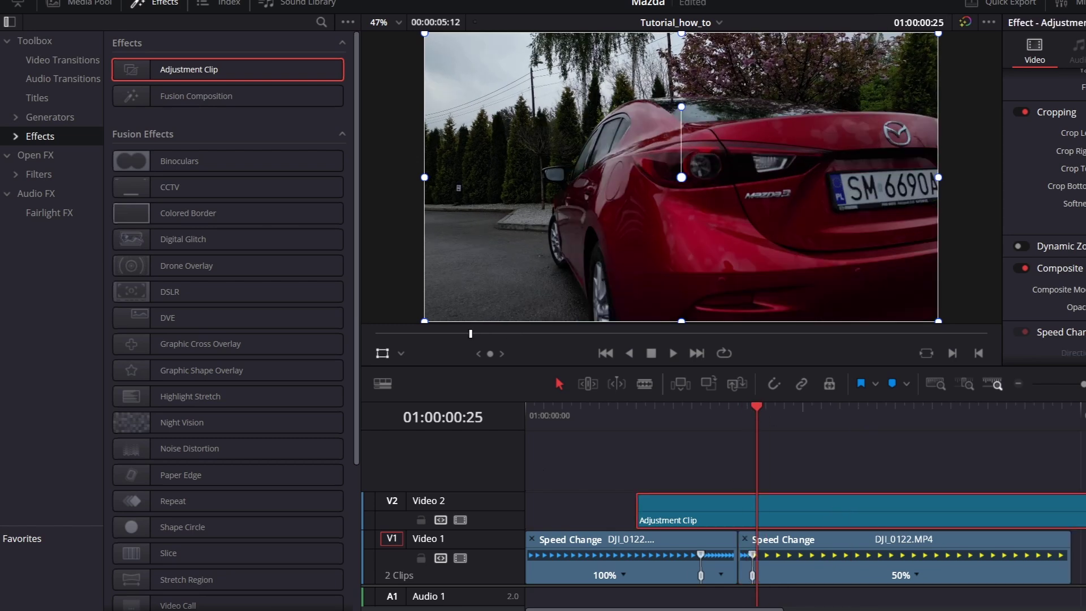
{"action": "key", "text": "ctrl+b"}
{"action": "left_click", "coordinate": [807, 496]}
{"action": "key", "text": "Delete"}
{"action": "left_click_drag", "start_coordinate": [638, 510], "coordinate": [702, 510]}
{"action": "left_click", "coordinate": [728, 421]}
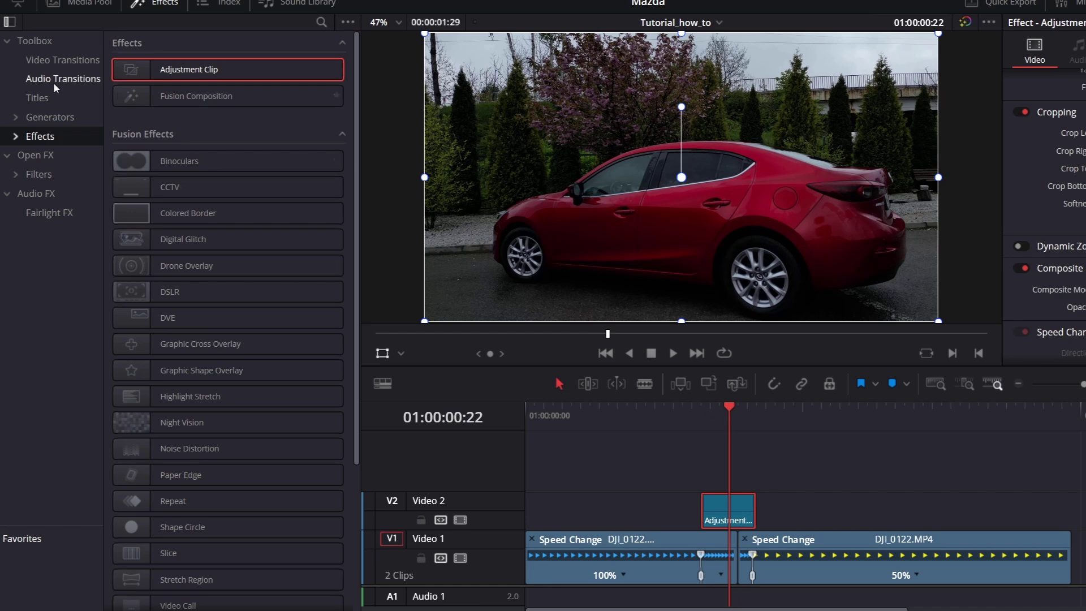
{"action": "left_click", "coordinate": [35, 155]}
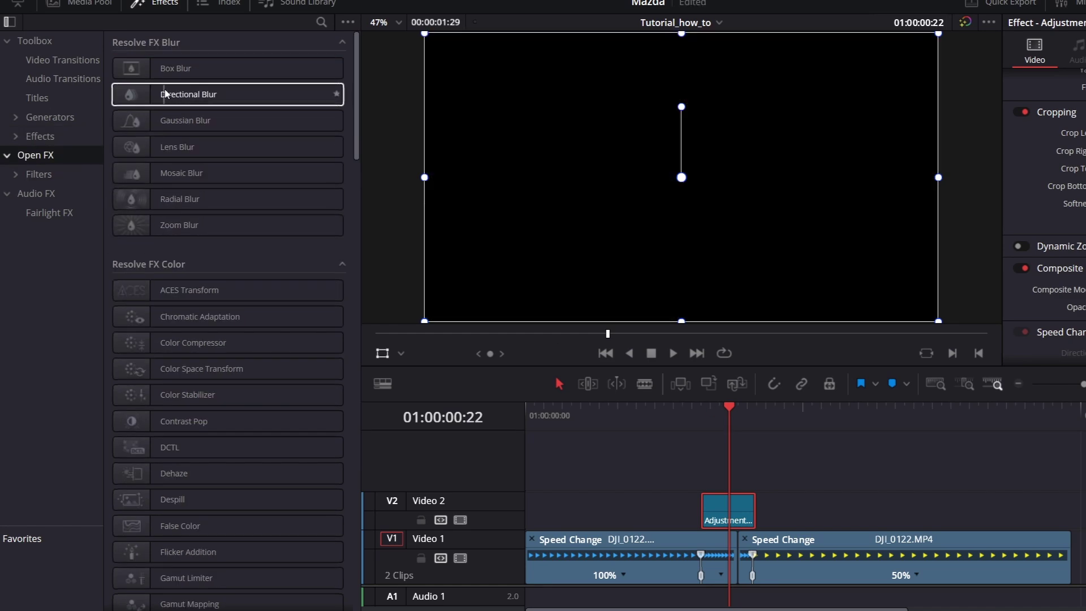
Apply Directional Blur to the adjustment clip with Blur Strength 0.411 and Blur Angle 1.4.
{"action": "left_click_drag", "start_coordinate": [165, 94], "coordinate": [726, 512]}
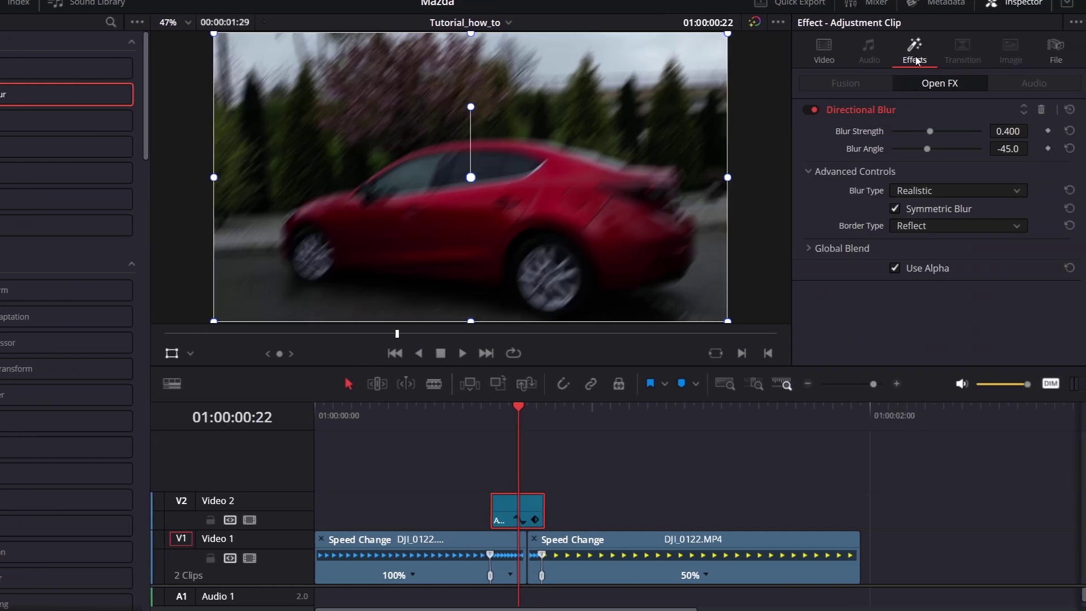
{"action": "left_click_drag", "start_coordinate": [931, 130], "coordinate": [964, 134]}
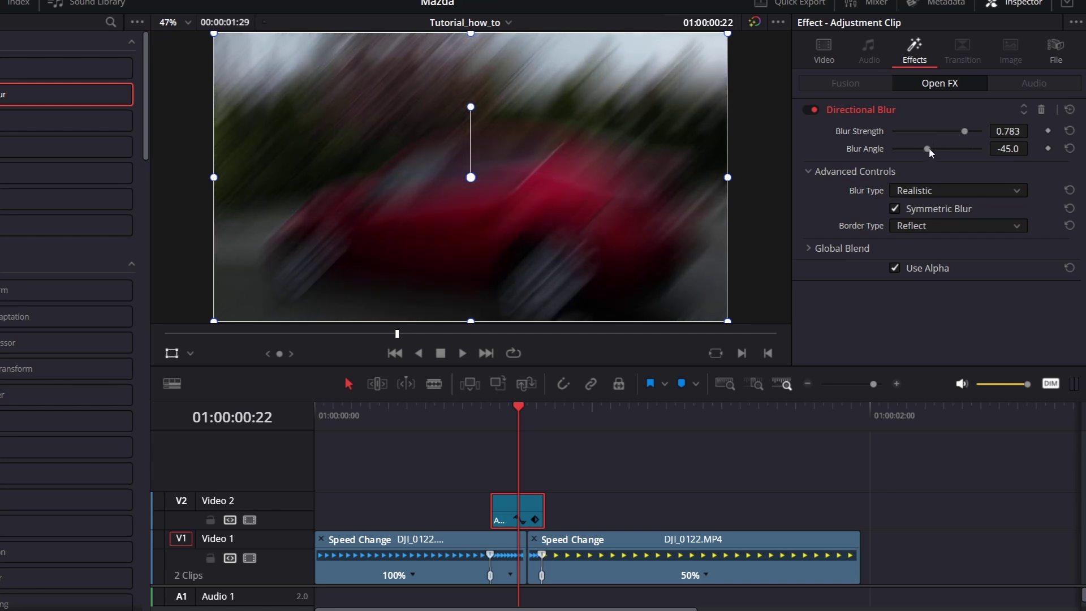
{"action": "mouse_move", "coordinate": [929, 148]}
{"action": "left_mouse_down"}
{"action": "mouse_move", "coordinate": [942, 147]}
{"action": "mouse_move", "coordinate": [931, 129]}
{"action": "left_mouse_up"}
{"action": "key", "text": "Left"}
{"action": "key", "text": "Left"}
{"action": "key", "text": "Right"}
{"action": "key", "text": "Right"}
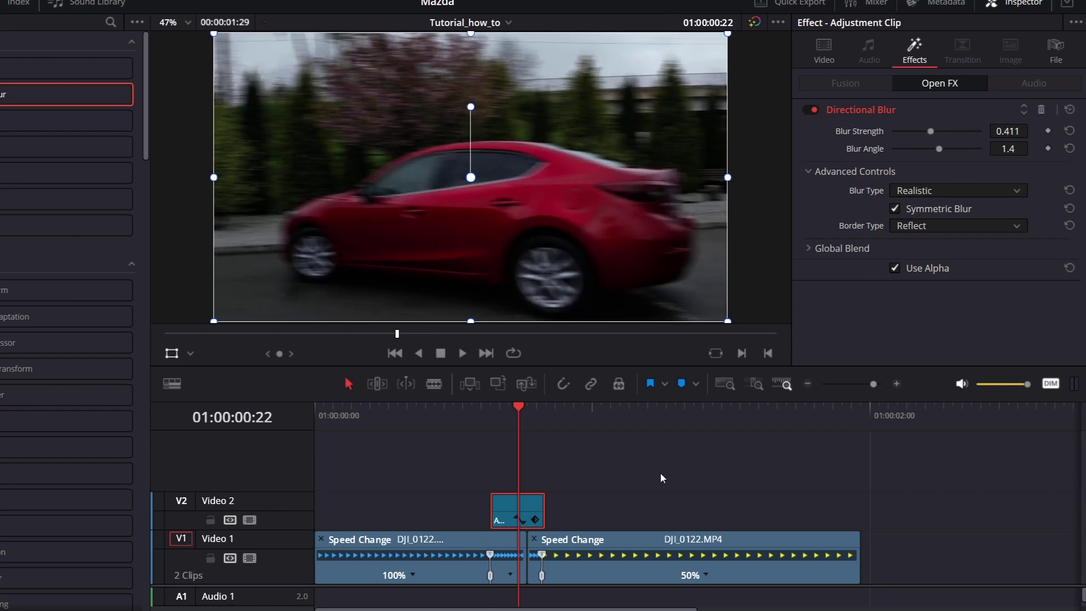
{"action": "scroll", "coordinate": [663, 477], "scroll_direction": "up", "scroll_amount": 2}
Add a fade-in to the adjustment clip and replay the blurred ramp from before the cut.
{"action": "left_click_drag", "start_coordinate": [589, 496], "coordinate": [643, 480]}
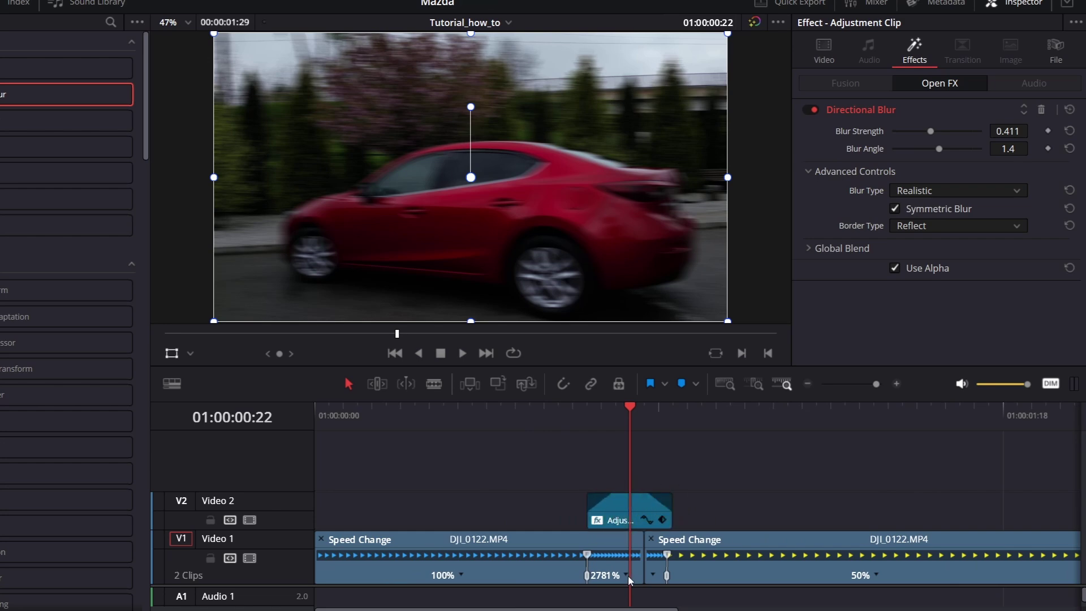
{"action": "left_click", "coordinate": [552, 415]}
{"action": "key", "text": "space"}
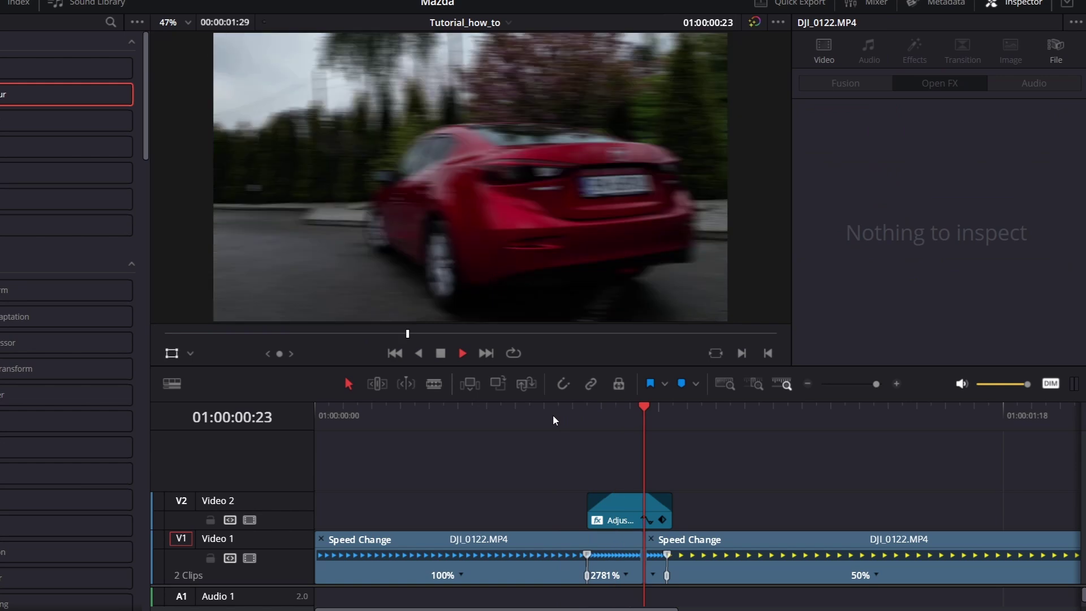
{"action": "left_click", "coordinate": [552, 415]}
{"action": "left_click", "coordinate": [552, 415]}
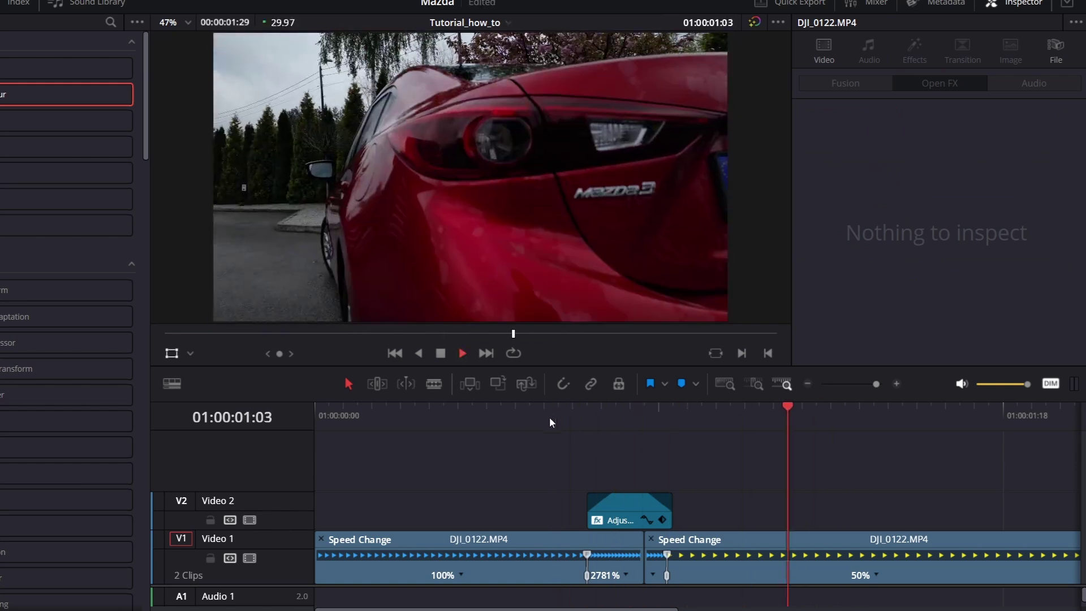